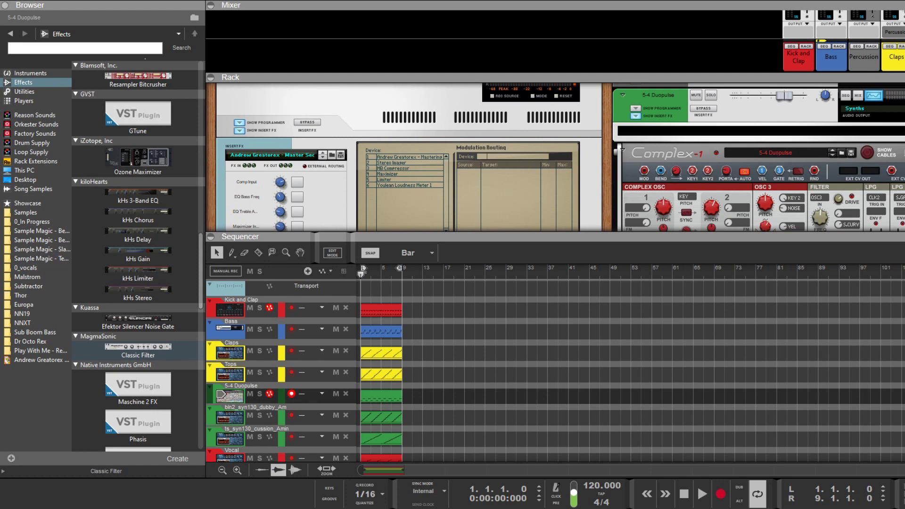
{"action": "left_click_drag", "start_coordinate": [399, 267], "coordinate": [440, 271]}
{"action": "left_click", "coordinate": [389, 313]}
{"action": "left_click_drag", "start_coordinate": [380, 313], "coordinate": [423, 312]}
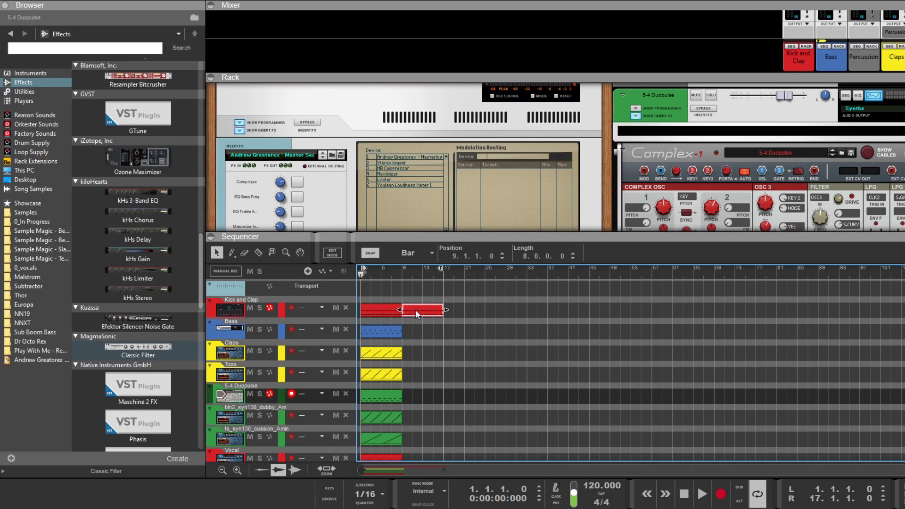
{"action": "key", "text": "Delete"}
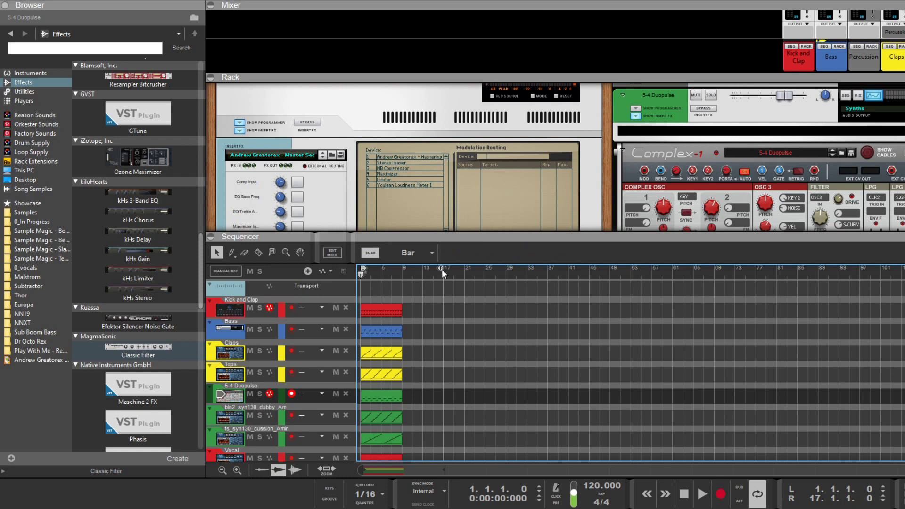
{"action": "left_click_drag", "start_coordinate": [442, 270], "coordinate": [401, 270]}
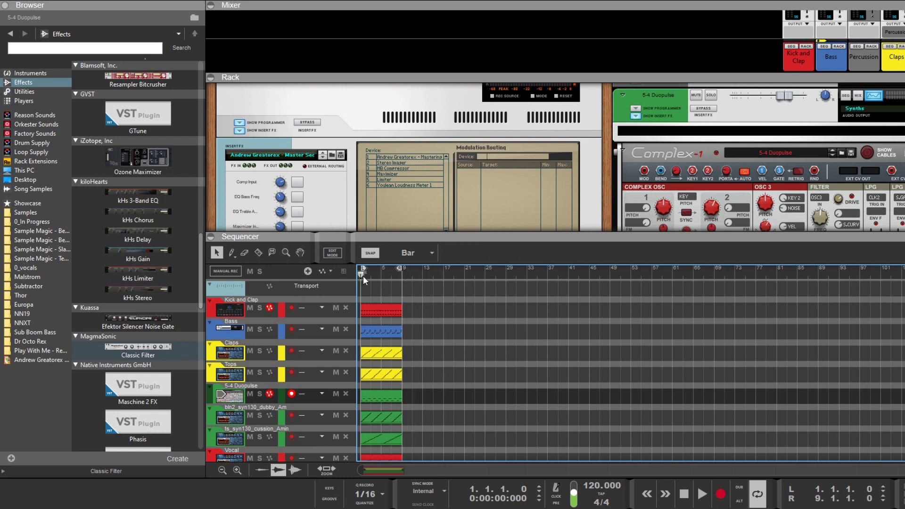
- Play the eight-bar loop from the start, stop it, and return the playhead to bar 1
{"action": "left_click", "coordinate": [702, 493]}
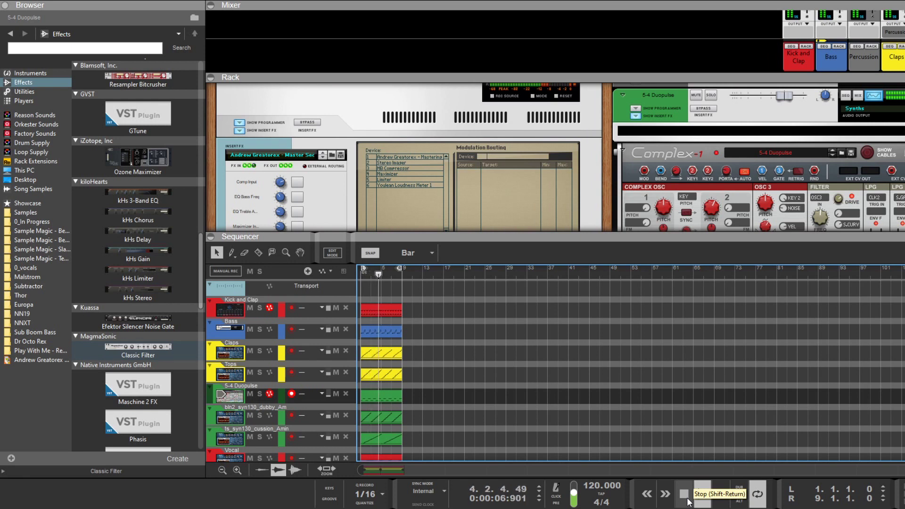
{"action": "left_click", "coordinate": [686, 498]}
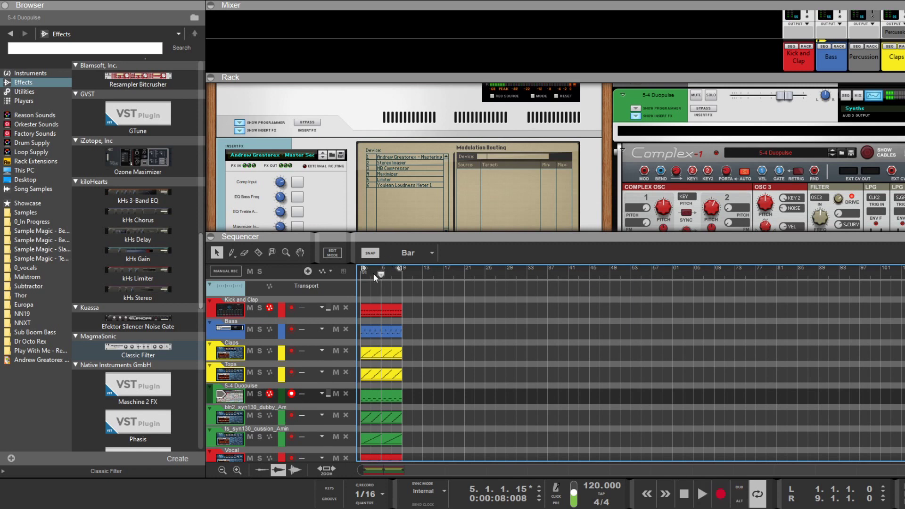
{"action": "left_click_drag", "start_coordinate": [381, 274], "coordinate": [355, 279]}
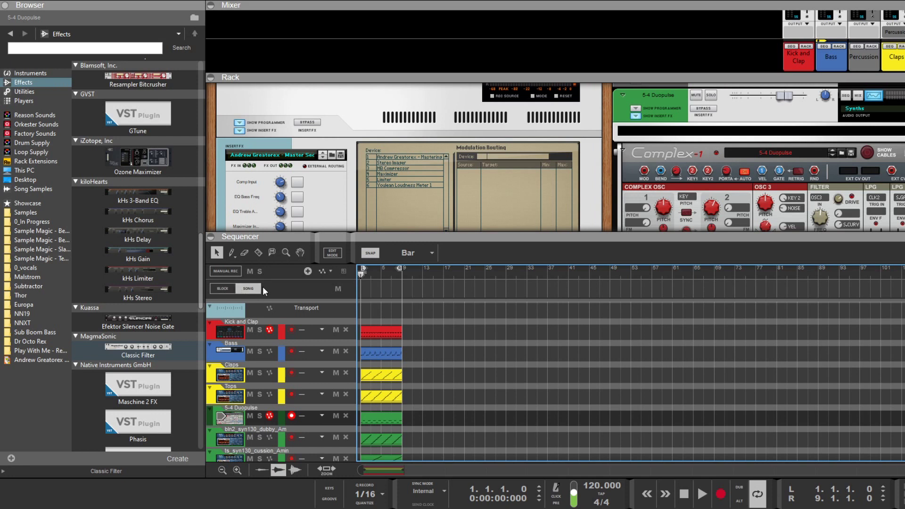
- Switch the sequencer to Block view and rename Block 1 as Main Loop
{"action": "left_click", "coordinate": [226, 288]}
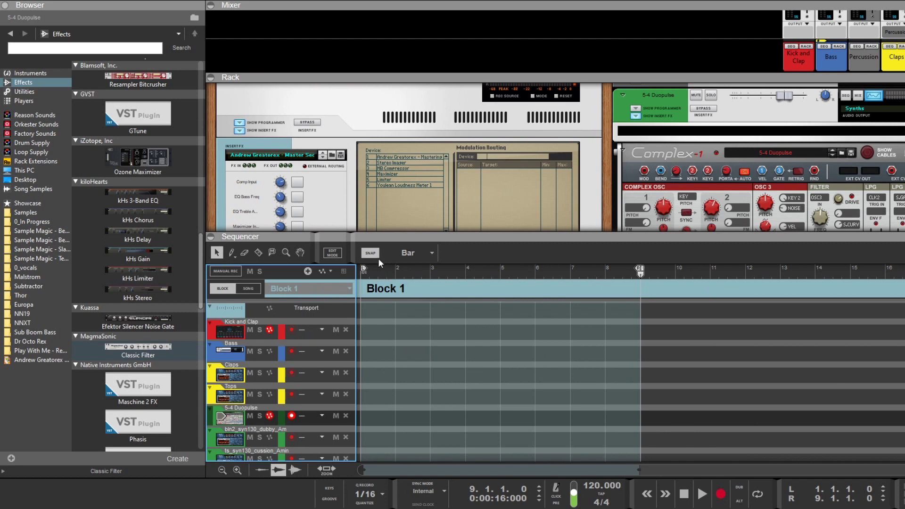
{"action": "left_click", "coordinate": [460, 290]}
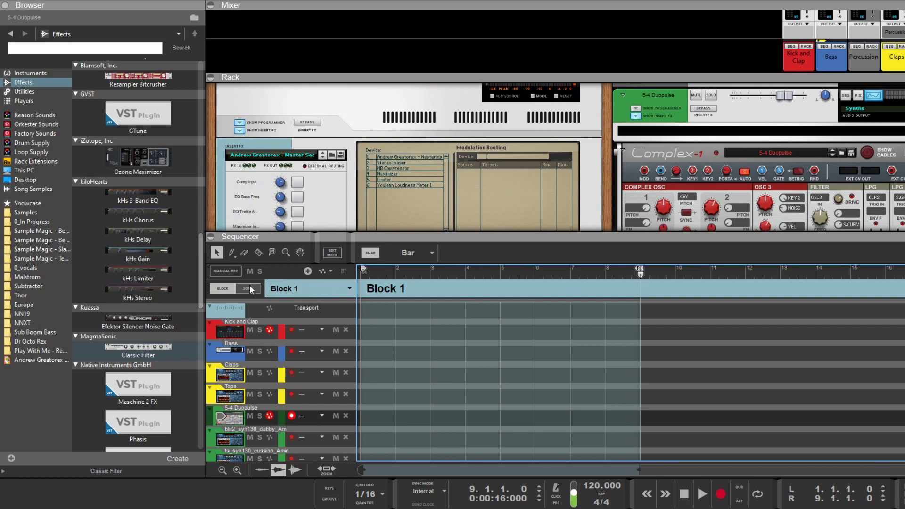
{"action": "left_click", "coordinate": [378, 290]}
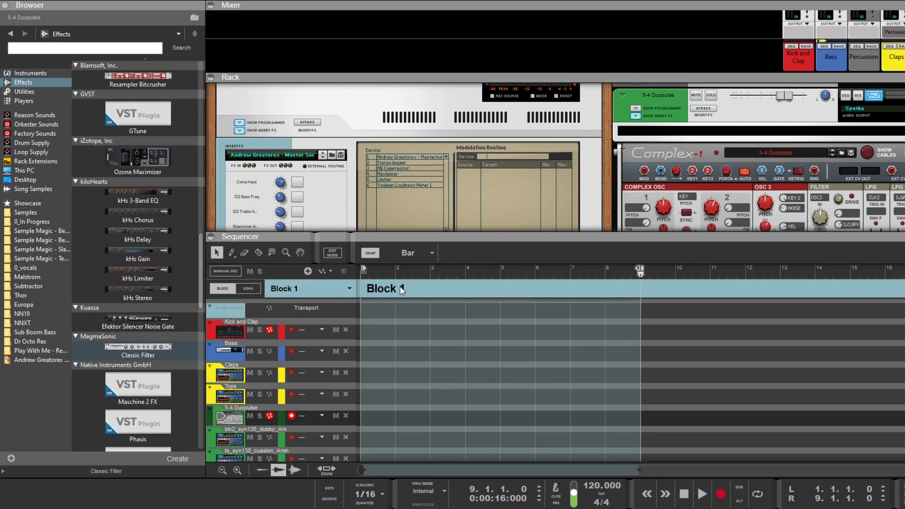
{"action": "type", "text": "Main Loop"}
{"action": "key", "text": "Return"}
- Move all clips from the Song view into the Main Loop block, starting at bar 1
{"action": "left_click", "coordinate": [246, 288]}
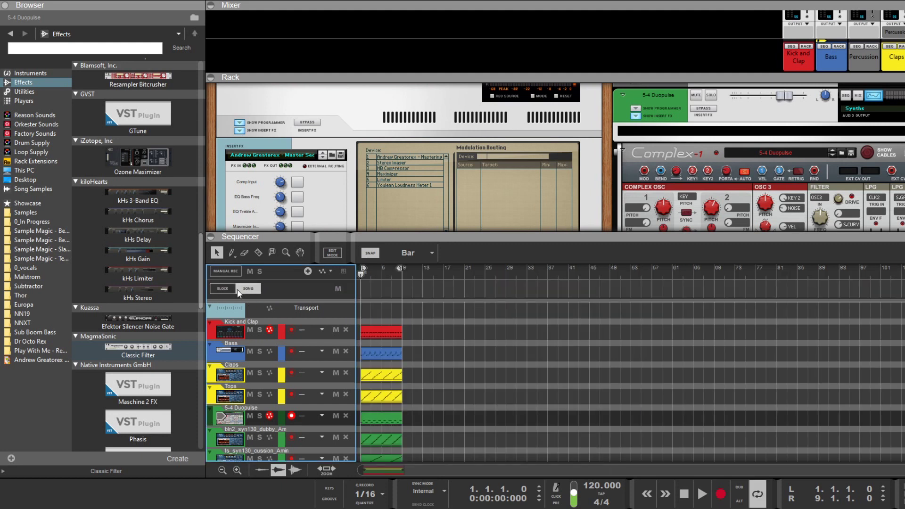
{"action": "key", "text": "ctrl+a"}
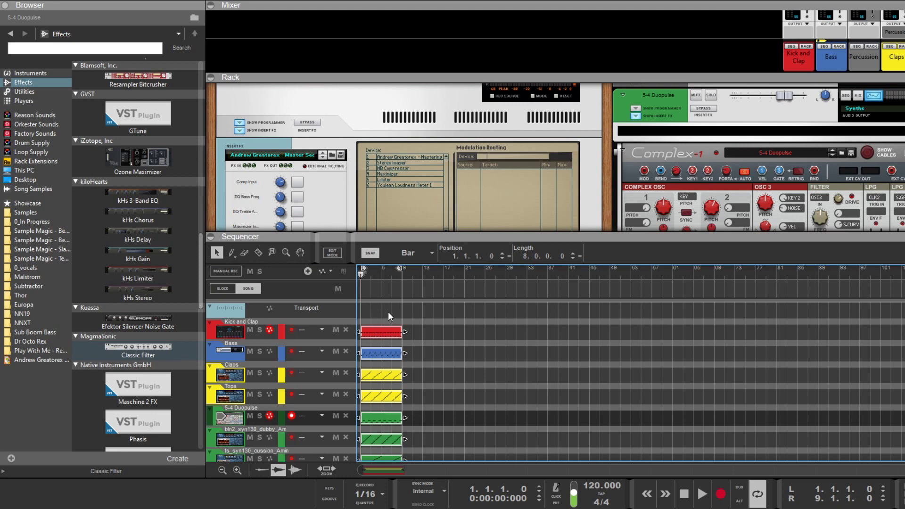
{"action": "key", "text": "Delete"}
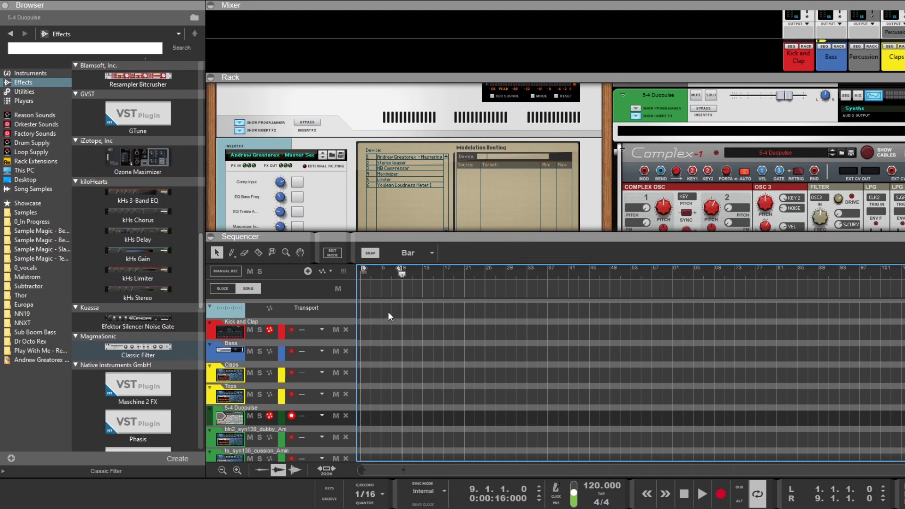
{"action": "left_click", "coordinate": [223, 288]}
{"action": "left_click", "coordinate": [375, 273]}
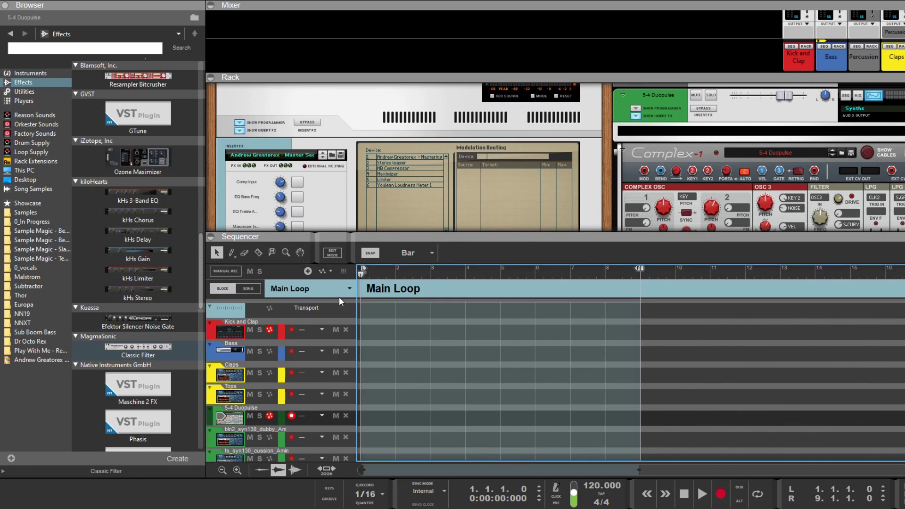
{"action": "key", "text": "ctrl+v"}
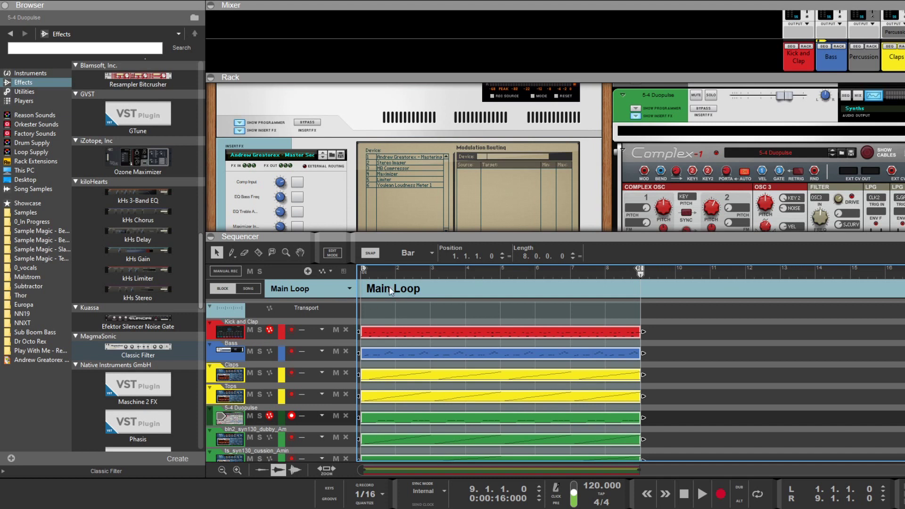
- Play the Main Loop block from bar 1 and stop after about one bar
{"action": "left_click", "coordinate": [372, 270]}
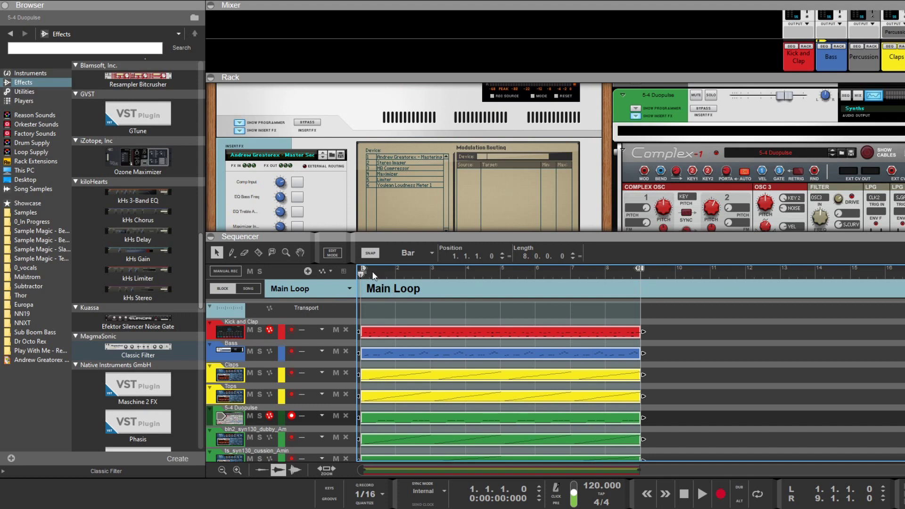
{"action": "left_click", "coordinate": [701, 495]}
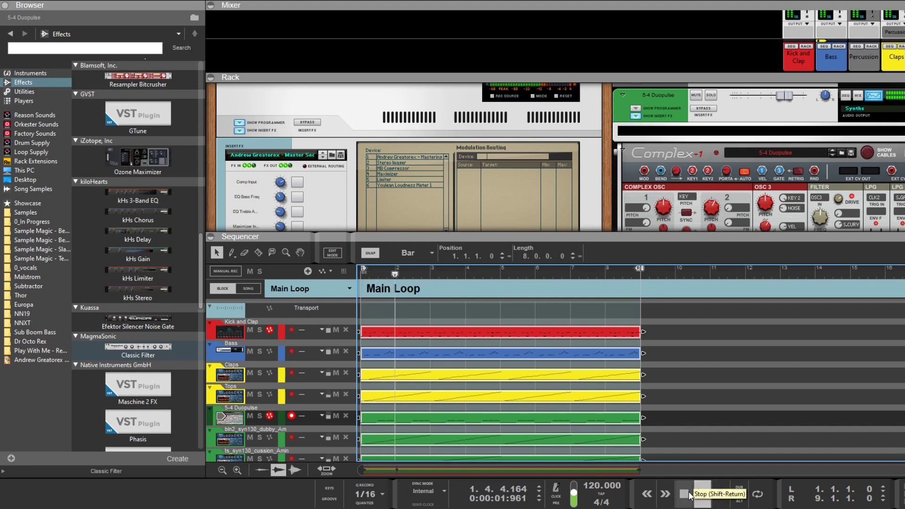
{"action": "left_click", "coordinate": [687, 493]}
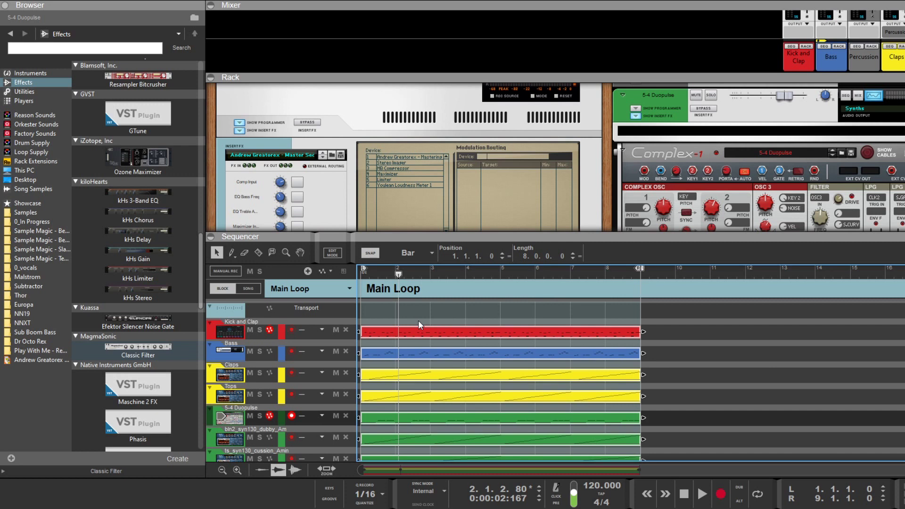
- Colour the Main Loop block red and return the playhead to bar 1
{"action": "left_click", "coordinate": [377, 315]}
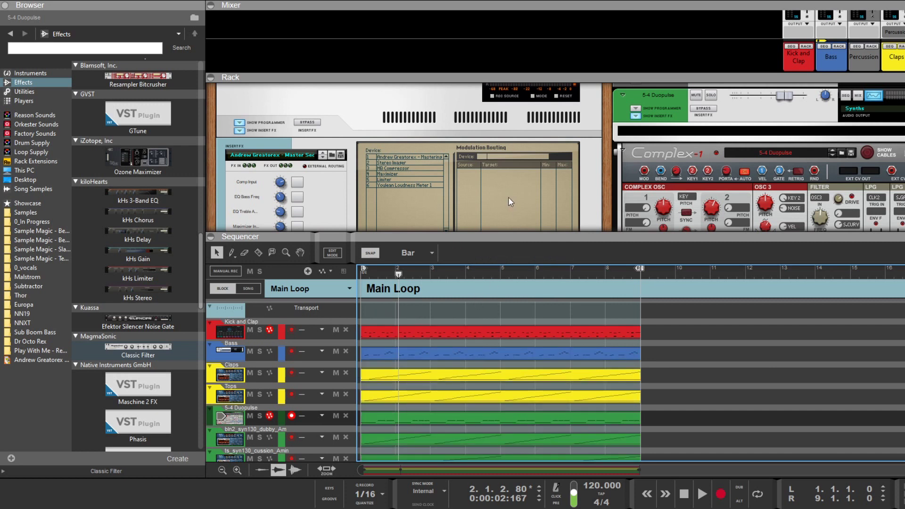
{"action": "left_click", "coordinate": [529, 289]}
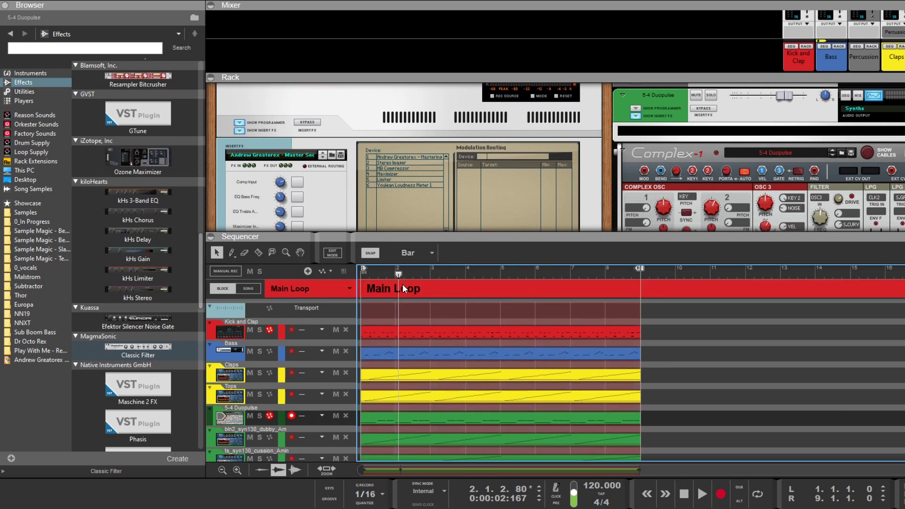
{"action": "left_click_drag", "start_coordinate": [398, 274], "coordinate": [348, 272]}
- In the Song view, draw a Main Loop block on the block lane from bar 1 to bar 9
{"action": "left_click", "coordinate": [247, 288]}
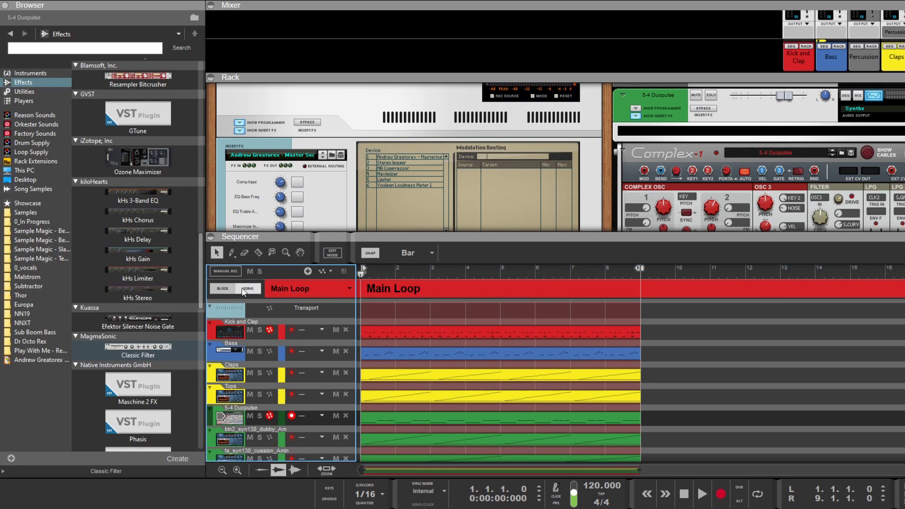
{"action": "left_click", "coordinate": [231, 252]}
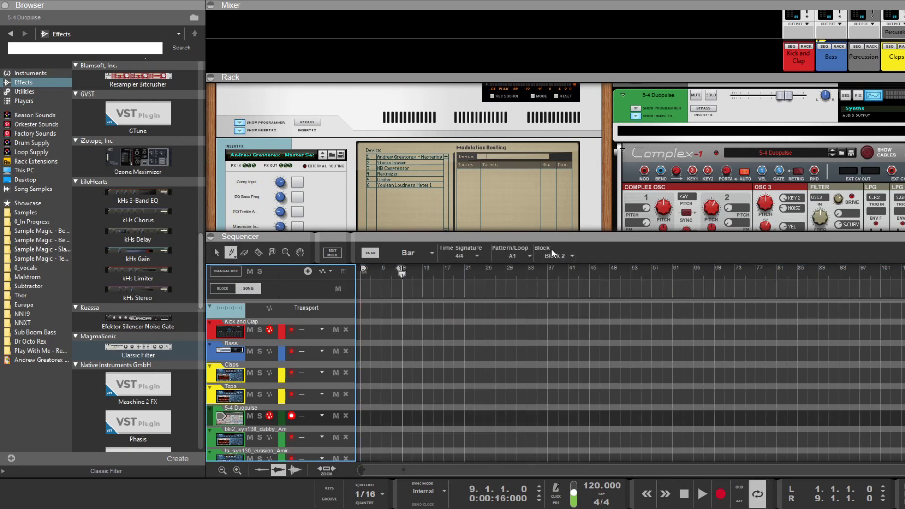
{"action": "left_click", "coordinate": [572, 256]}
{"action": "left_click_drag", "start_coordinate": [364, 283], "coordinate": [401, 289]}
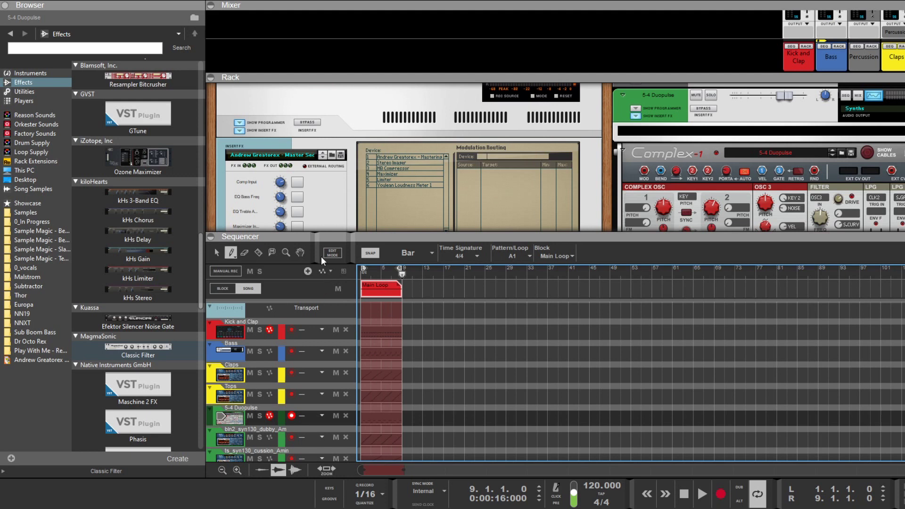
- Duplicate the Main Loop block to bar 9 and extend the copy to a length of 92 bars
{"action": "left_click", "coordinate": [217, 250]}
{"action": "left_click", "coordinate": [381, 337]}
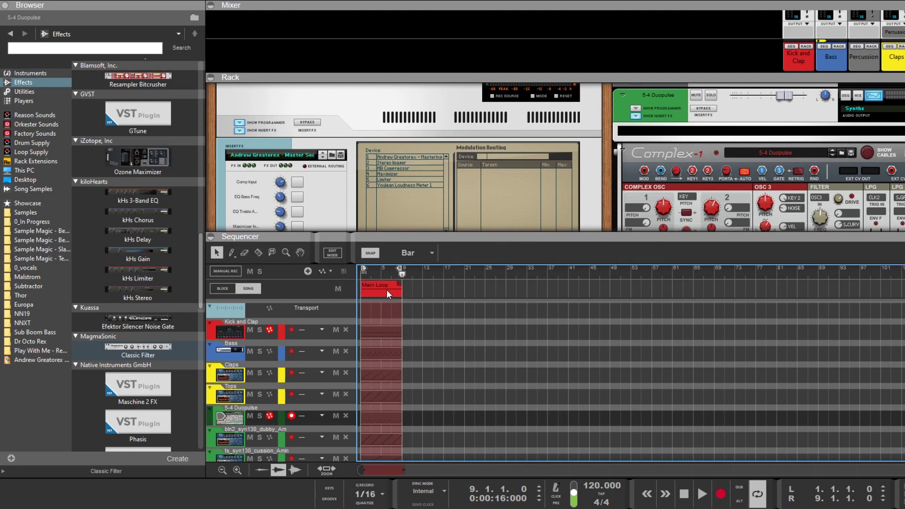
{"action": "left_click_drag", "start_coordinate": [386, 290], "coordinate": [437, 292]}
{"action": "left_click_drag", "start_coordinate": [431, 292], "coordinate": [429, 291]}
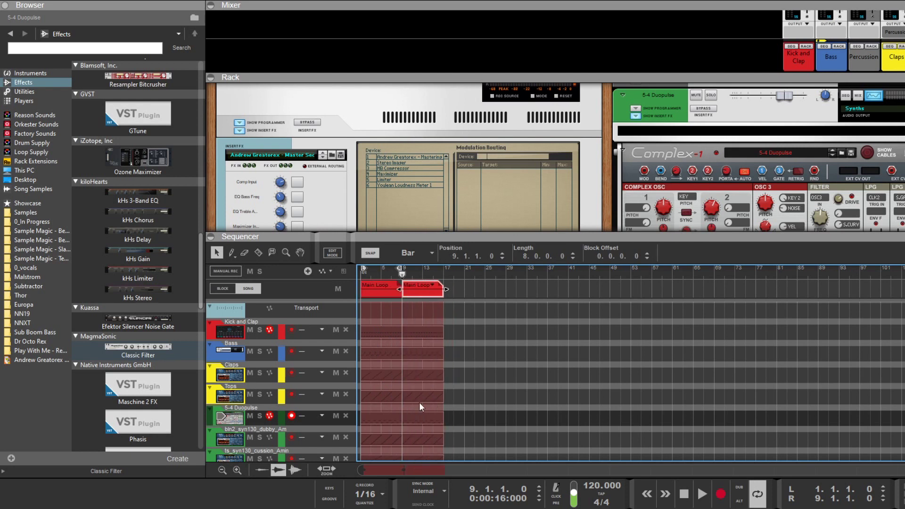
{"action": "left_click_drag", "start_coordinate": [448, 288], "coordinate": [877, 291]}
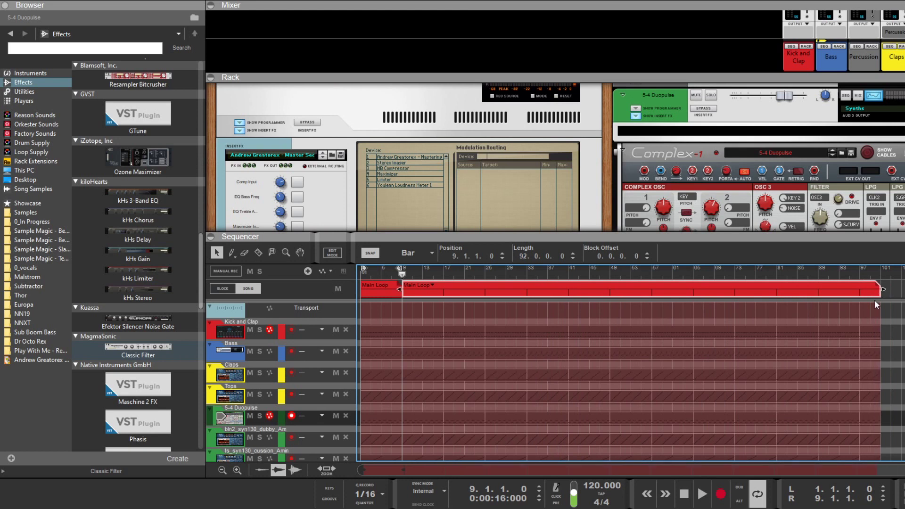
- Set the right loop locator to bar 101 and return the playhead to bar 1
{"action": "left_click", "coordinate": [880, 271], "text": "alt"}
{"action": "left_click", "coordinate": [362, 269]}
{"action": "left_click", "coordinate": [415, 310]}
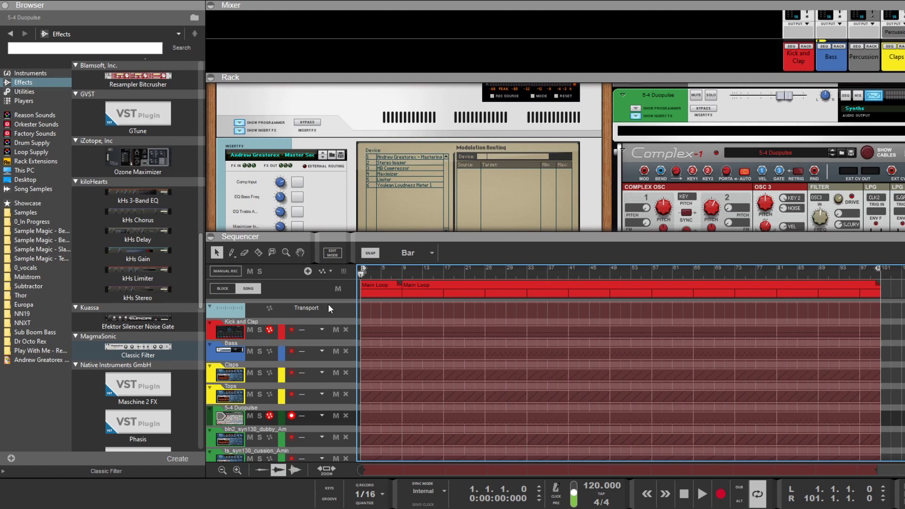
- Split the long Main Loop block with the Razor tool at bars 17, 25 and 33
{"action": "left_click", "coordinate": [256, 251]}
{"action": "left_click", "coordinate": [443, 289]}
{"action": "left_click", "coordinate": [486, 290]}
{"action": "left_click", "coordinate": [527, 283]}
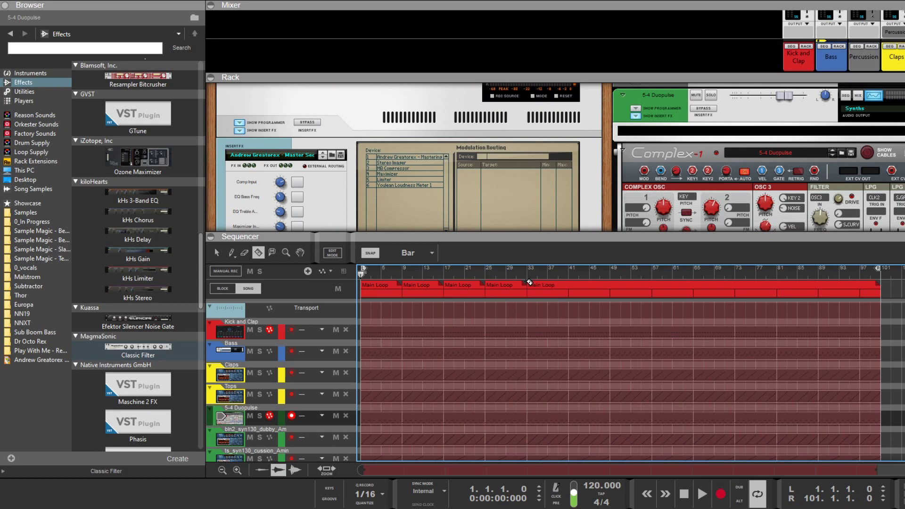
- Mute the Bass, Claps, Tops, synth and vocal tracks within the first Main Loop block using the Mute tool
{"action": "left_click", "coordinate": [273, 251]}
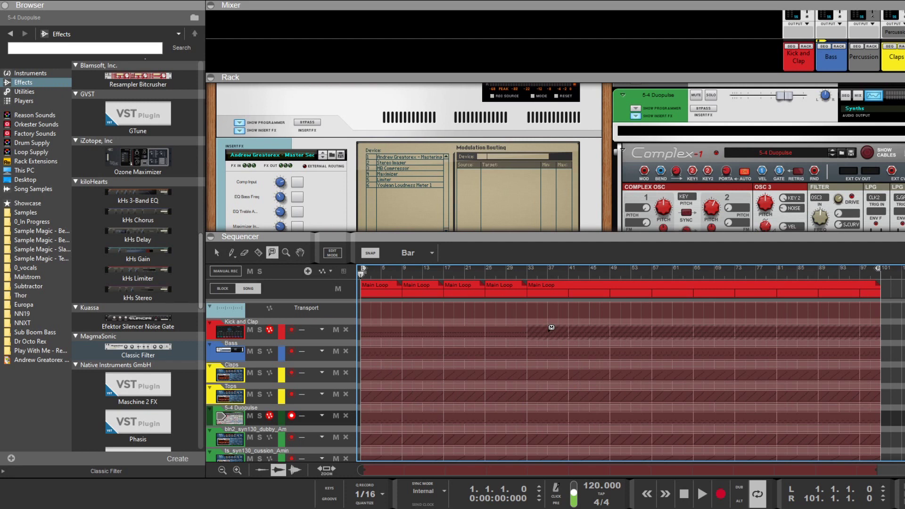
{"action": "left_click", "coordinate": [555, 326]}
{"action": "left_click", "coordinate": [470, 329]}
{"action": "left_click", "coordinate": [452, 329]}
{"action": "left_click", "coordinate": [390, 348]}
{"action": "scroll", "coordinate": [436, 383], "scroll_direction": "down", "scroll_amount": 1}
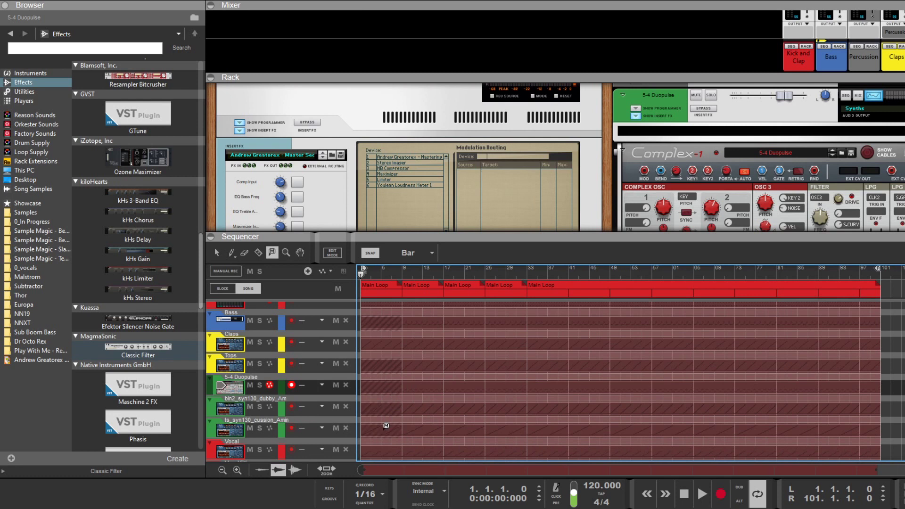
{"action": "scroll", "coordinate": [386, 425], "scroll_direction": "down", "scroll_amount": 1}
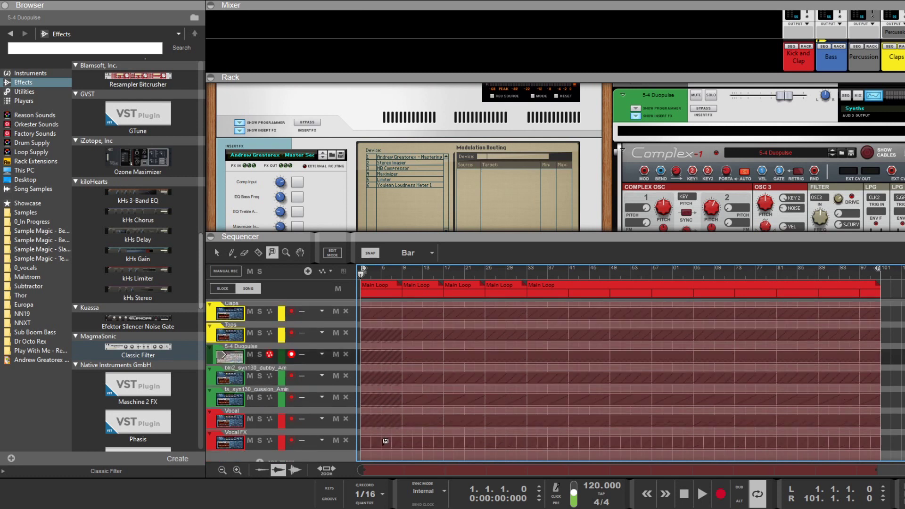
- Mute the 5-4 Duopulse, the other synth tracks and both vocal tracks within the second Main Loop block
{"action": "scroll", "coordinate": [402, 413], "scroll_direction": "up", "scroll_amount": 3}
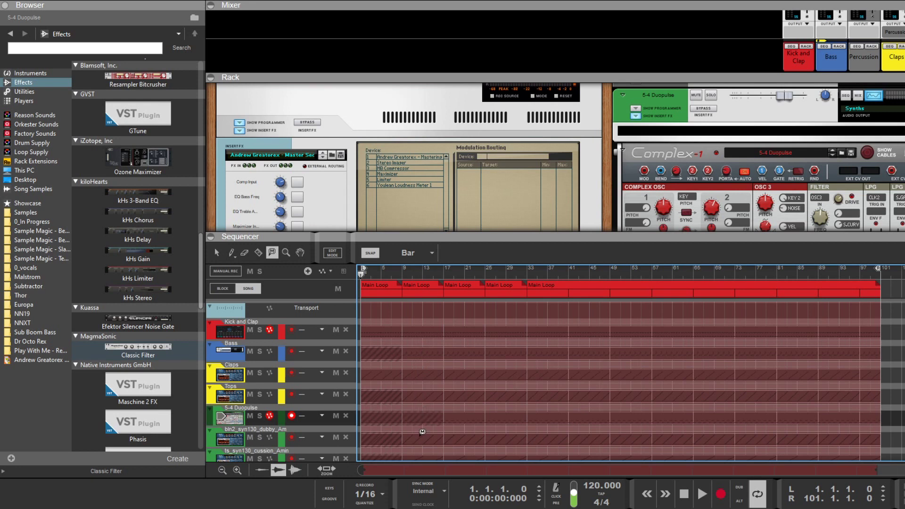
{"action": "scroll", "coordinate": [479, 421], "scroll_direction": "down", "scroll_amount": 1}
{"action": "scroll", "coordinate": [456, 400], "scroll_direction": "down", "scroll_amount": 1}
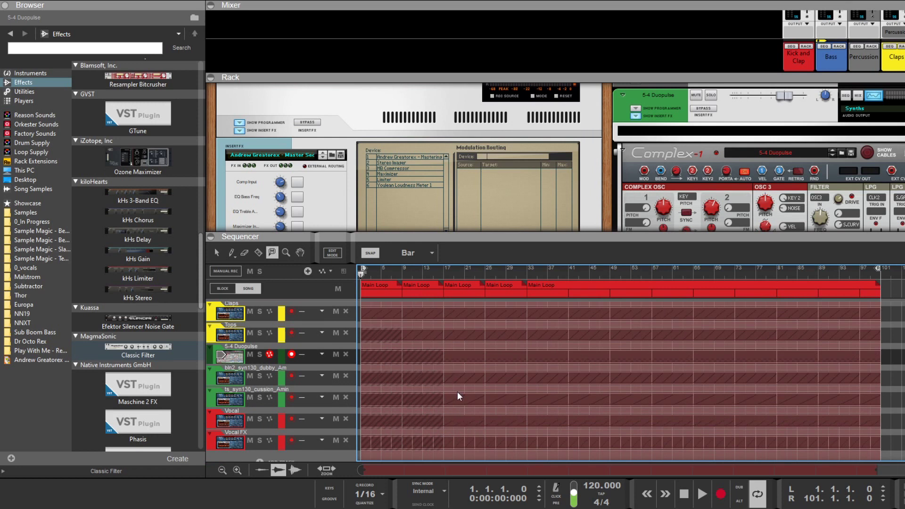
{"action": "scroll", "coordinate": [488, 386], "scroll_direction": "up", "scroll_amount": 3}
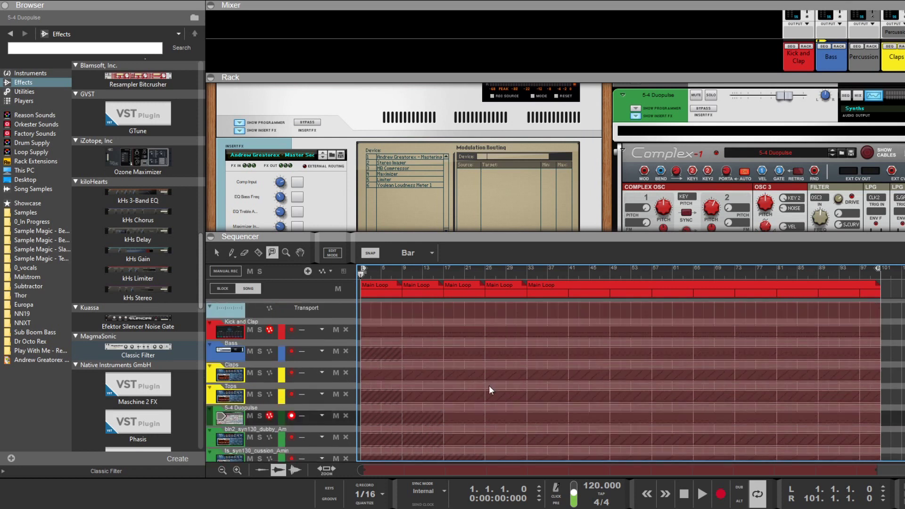
- Play the arrangement from bar 6 to hear the change from the first block to the second
{"action": "left_click", "coordinate": [388, 270]}
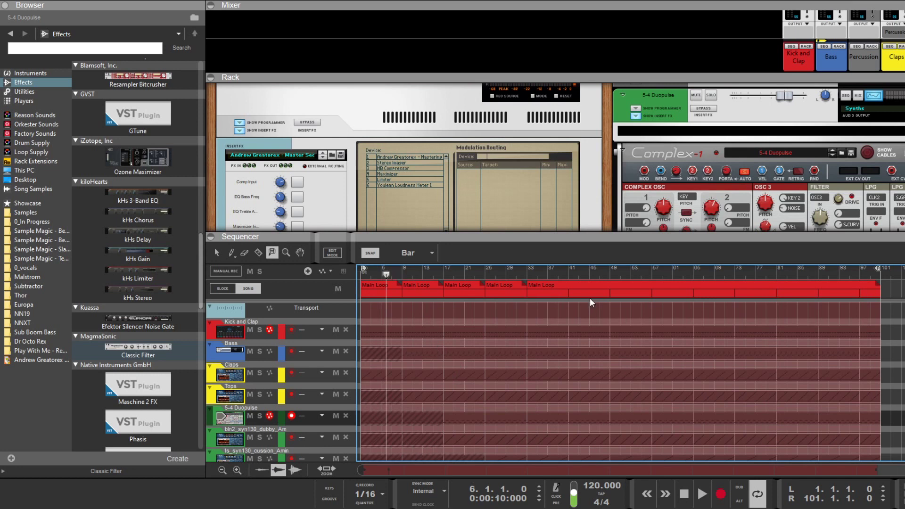
{"action": "left_click", "coordinate": [702, 495]}
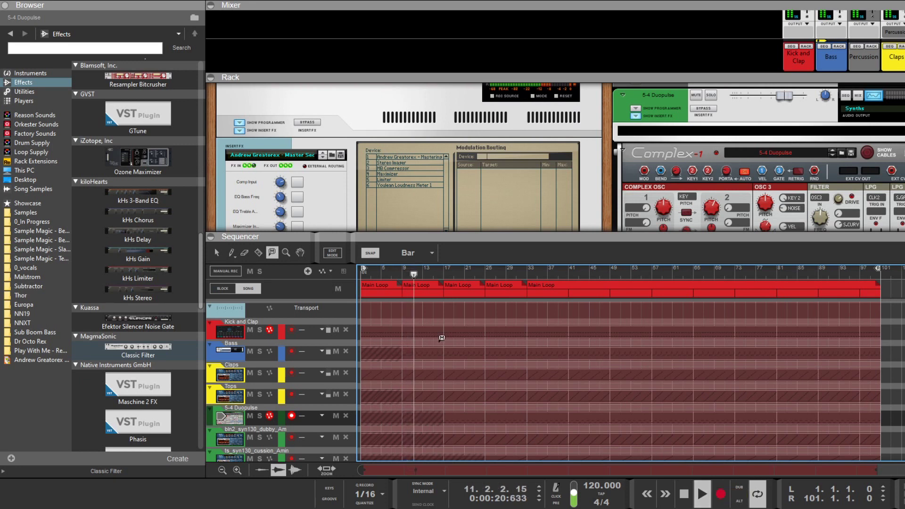
- Play the arrangement from bar 17, and split the last Main Loop block with the Razor tool at bars 41 and 57
{"action": "left_click", "coordinate": [443, 272]}
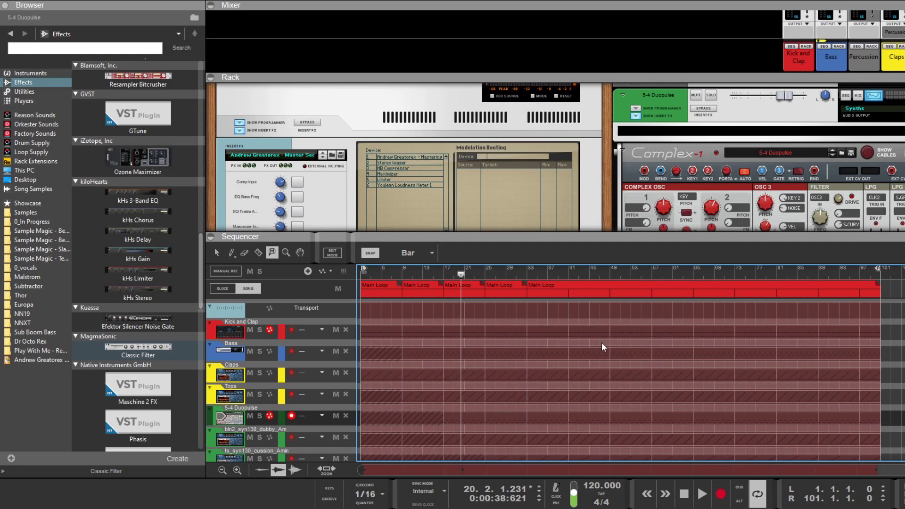
{"action": "left_click", "coordinate": [259, 252]}
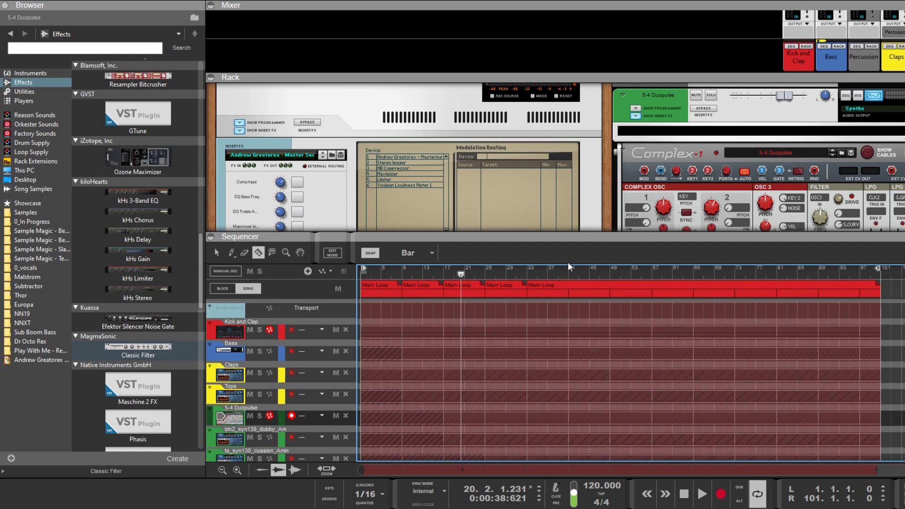
{"action": "left_click", "coordinate": [571, 283]}
{"action": "left_click", "coordinate": [660, 282]}
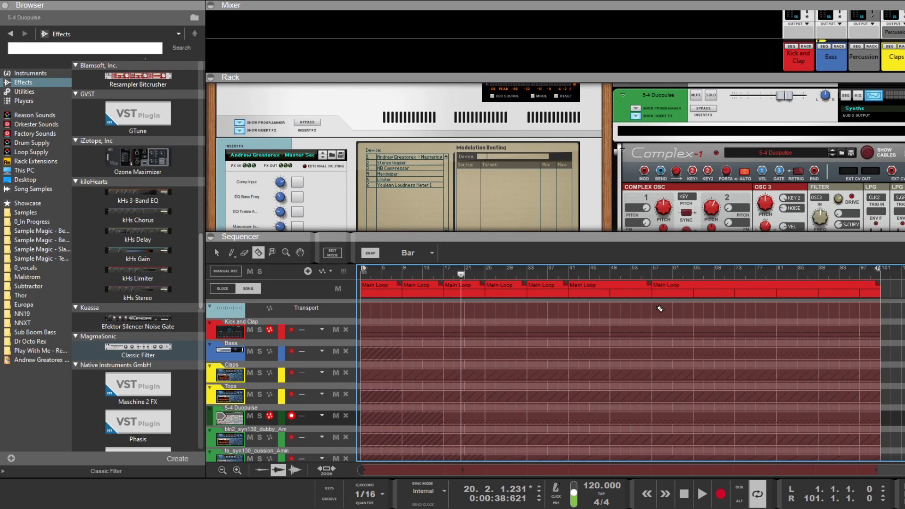
- Mute the Kick and Clap, Bass and Vocal tracks within the Main Loop block spanning bars 41 to 57
{"action": "left_click", "coordinate": [272, 253]}
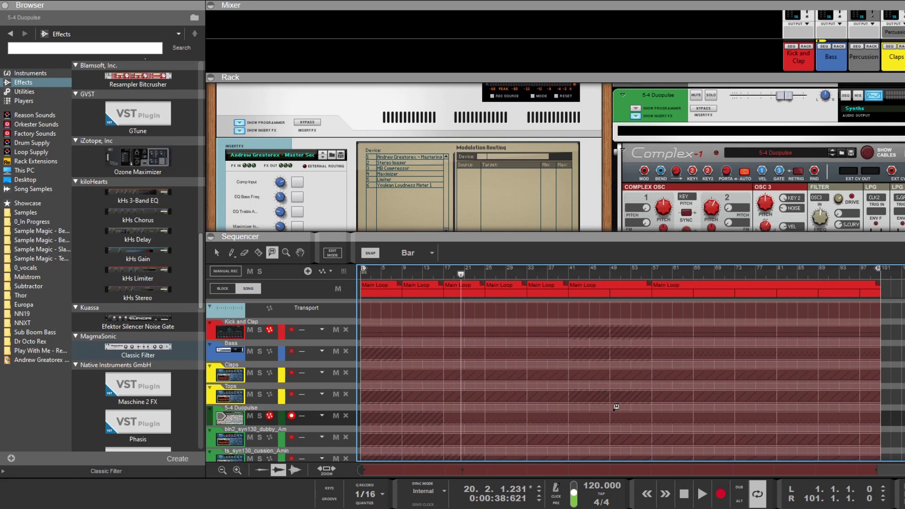
{"action": "scroll", "coordinate": [613, 417], "scroll_direction": "down", "scroll_amount": 1}
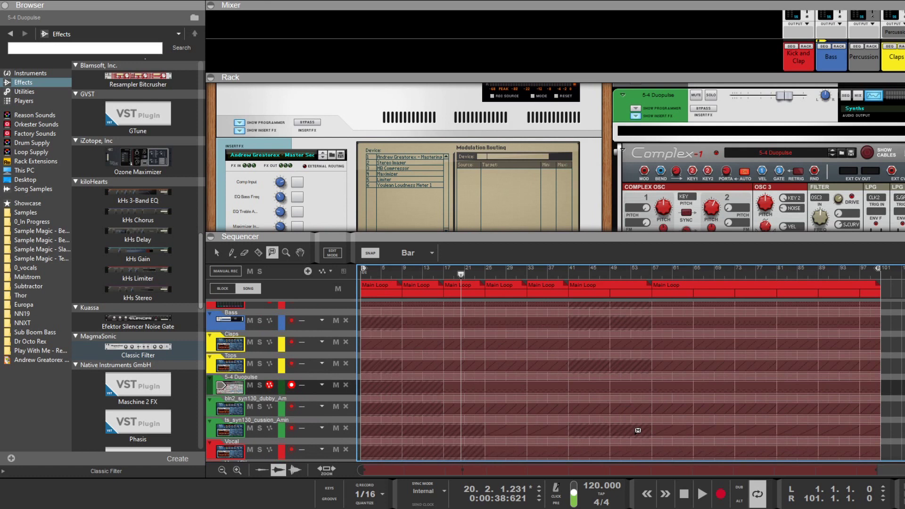
{"action": "scroll", "coordinate": [632, 424], "scroll_direction": "down", "scroll_amount": 1}
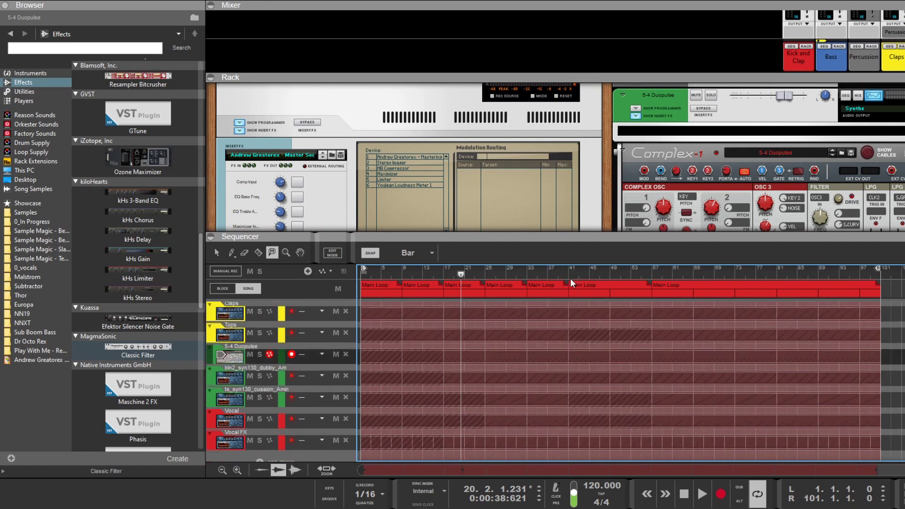
- Play the arrangement from bar 41 to hear the stripped-down section
{"action": "left_click", "coordinate": [569, 272]}
{"action": "left_click", "coordinate": [701, 493]}
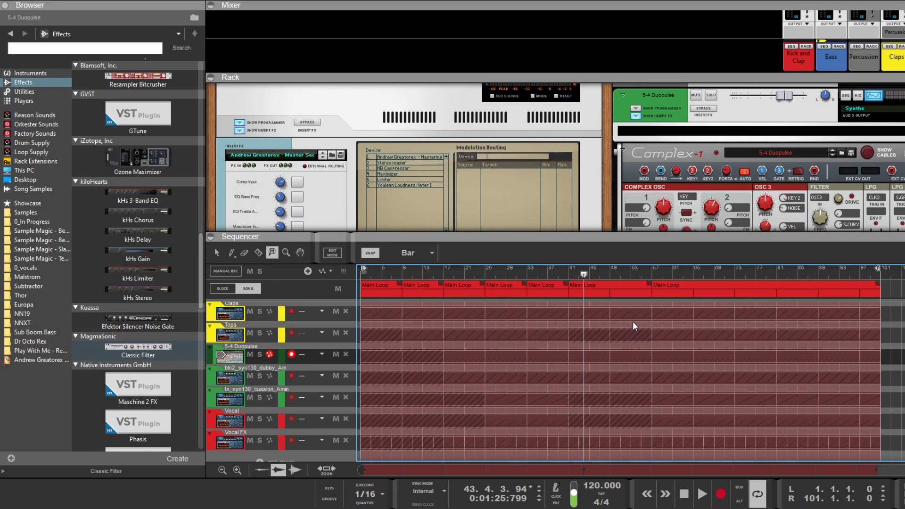
{"action": "left_click", "coordinate": [685, 494]}
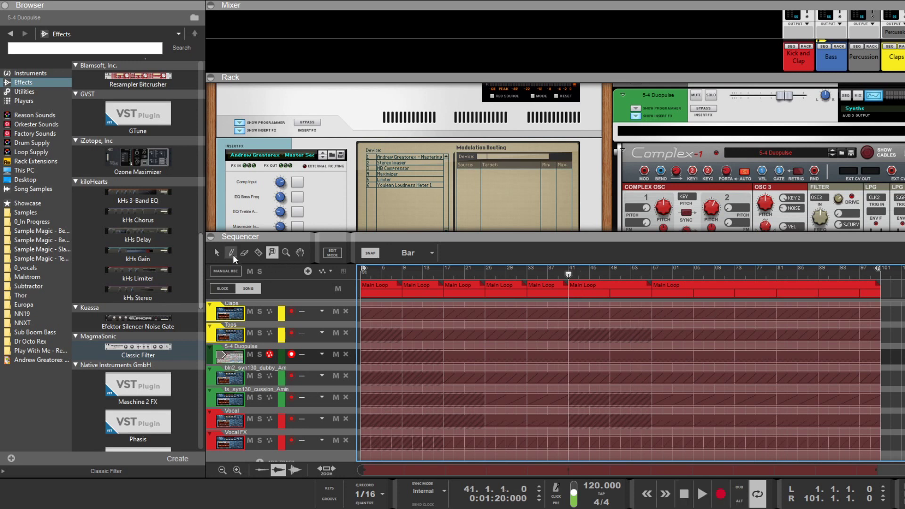
- Delete the Main Loop block between bars 41 and 57 from the song arrangement
{"action": "left_click", "coordinate": [218, 252]}
{"action": "left_click", "coordinate": [611, 292]}
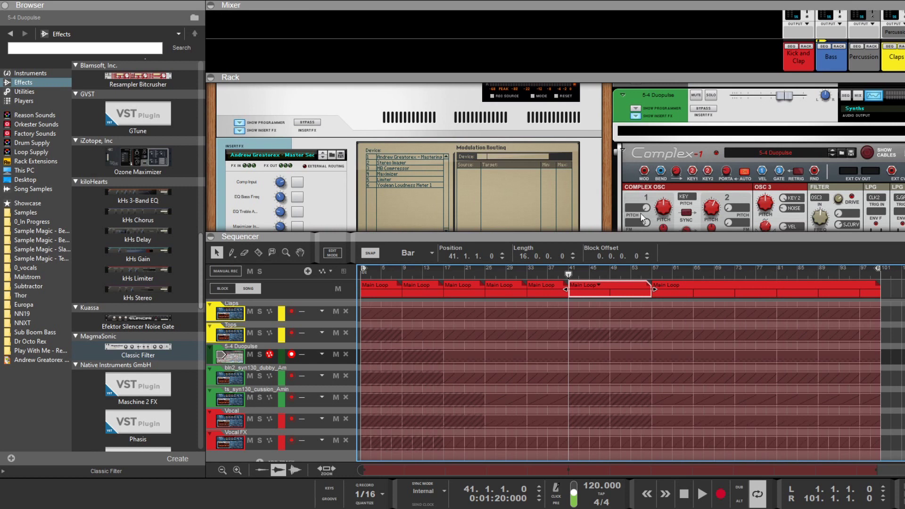
{"action": "key", "text": "Delete"}
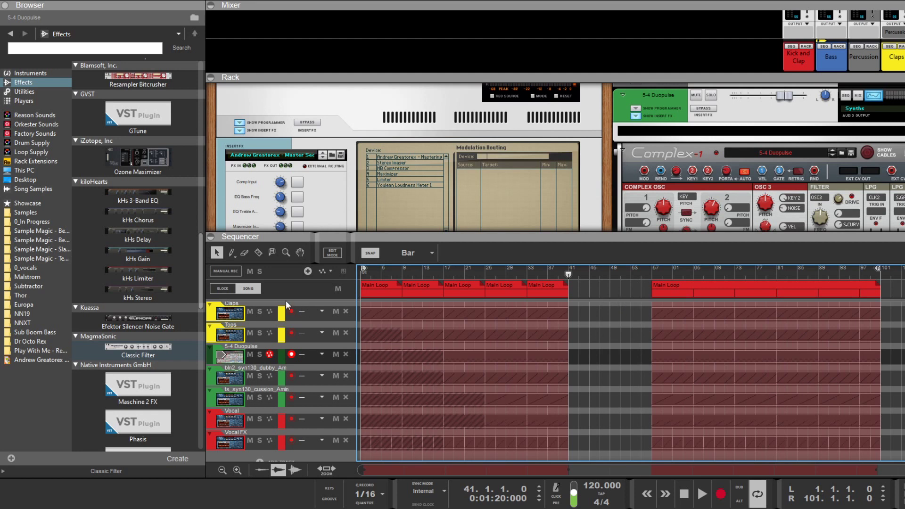
- Copy all clips of the Main Loop block into Block 3, leaving the Kick and Clap and Bass tracks empty
{"action": "left_click", "coordinate": [222, 288]}
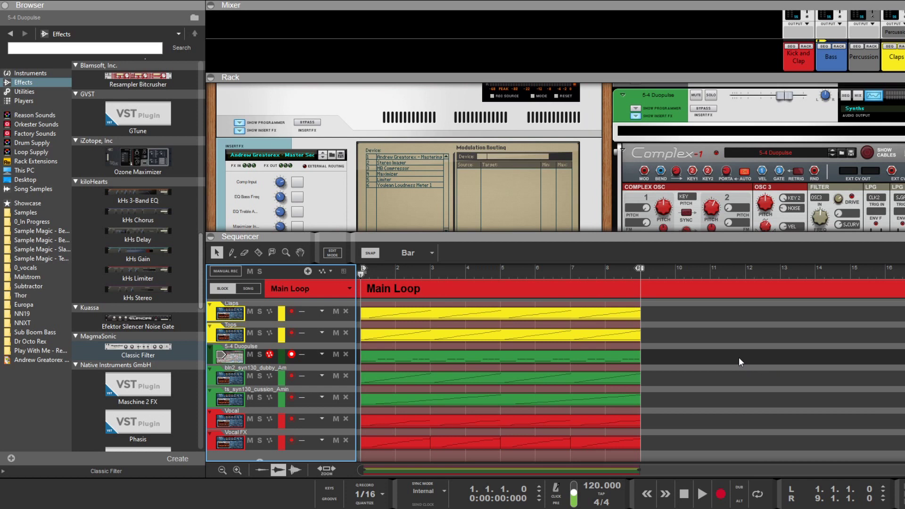
{"action": "scroll", "coordinate": [686, 378], "scroll_direction": "up", "scroll_amount": 3}
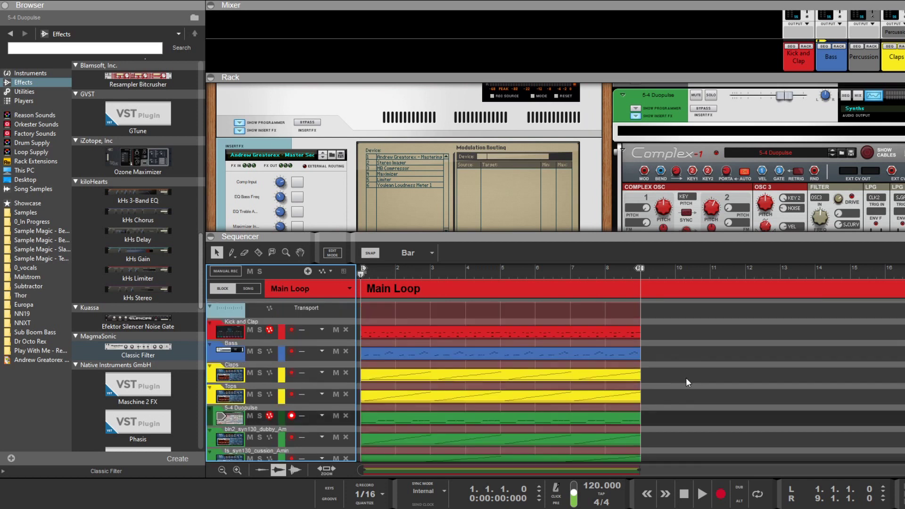
{"action": "left_click", "coordinate": [678, 346]}
{"action": "key", "text": "ctrl+a"}
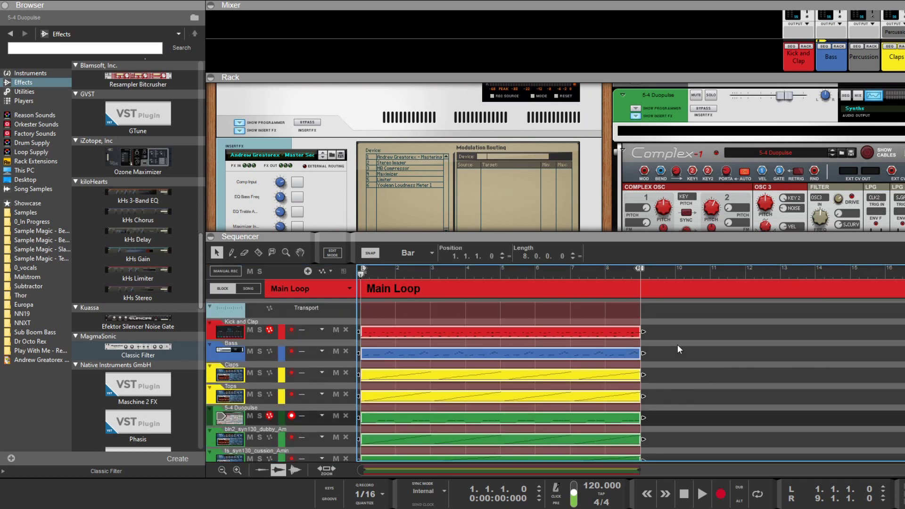
{"action": "key", "text": "ctrl+c"}
{"action": "left_click", "coordinate": [323, 284]}
{"action": "left_click", "coordinate": [392, 171]}
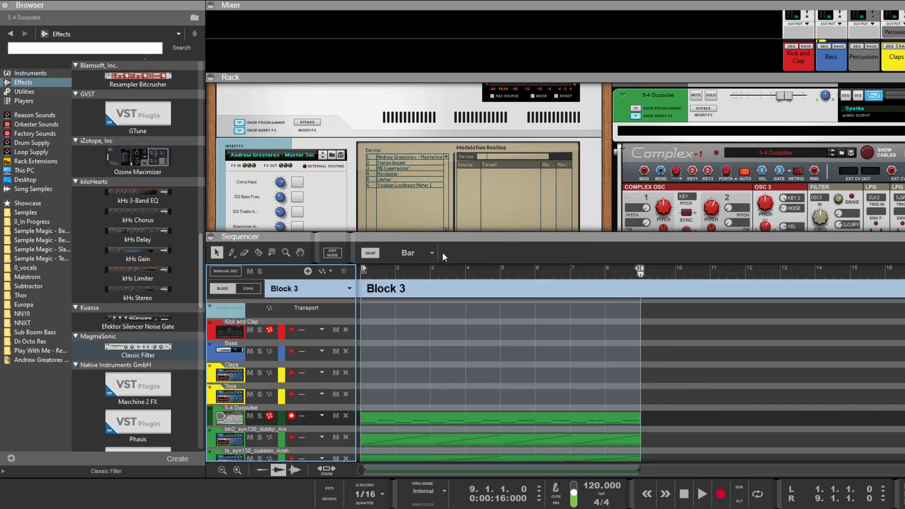
- Rename Block 3 as Breakdown
{"action": "left_click", "coordinate": [420, 295]}
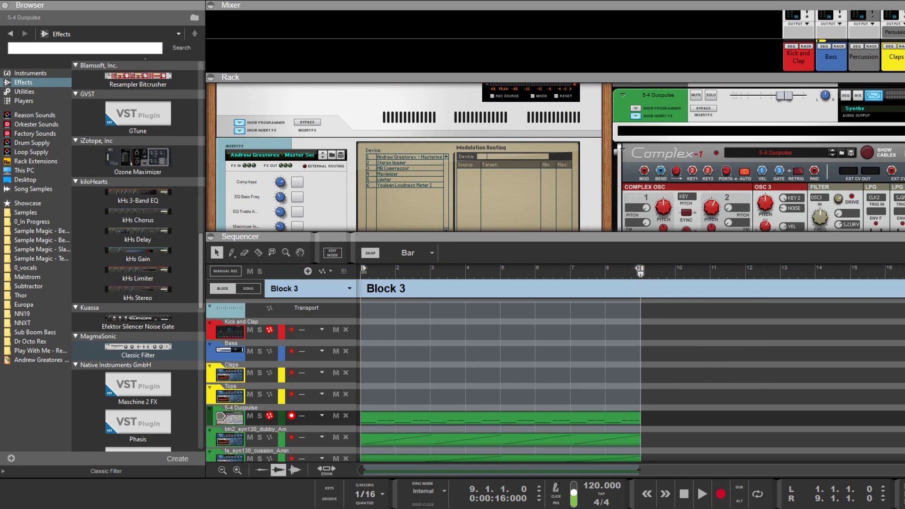
{"action": "type", "text": "Breakdown"}
{"action": "key", "text": "Return"}
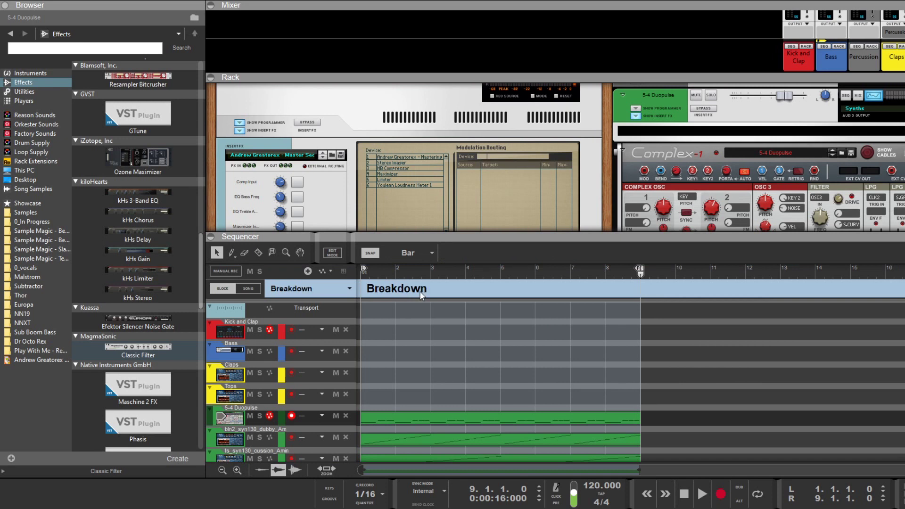
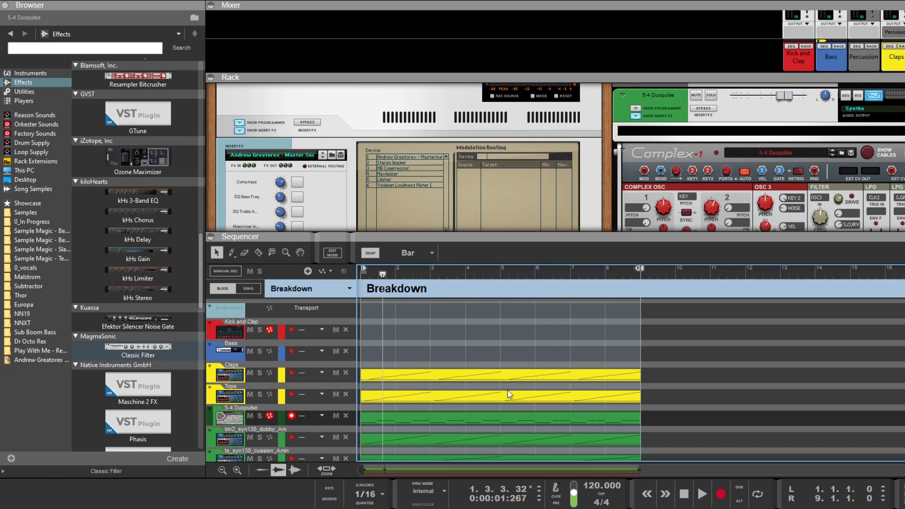
- Delete the Tops and Vocal clips from the Breakdown block
{"action": "left_click", "coordinate": [442, 397]}
{"action": "key", "text": "Delete"}
{"action": "scroll", "coordinate": [502, 344], "scroll_direction": "down", "scroll_amount": 3}
{"action": "left_click", "coordinate": [443, 414]}
{"action": "key", "text": "Delete"}
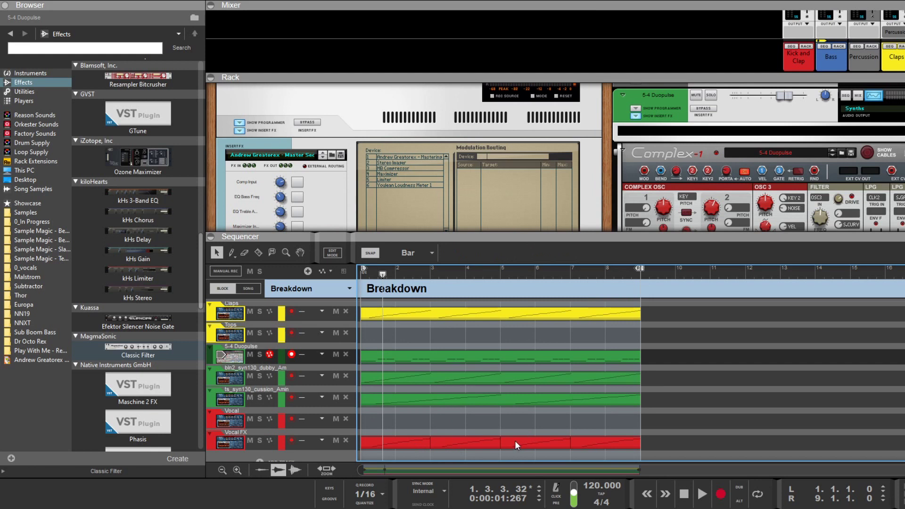
{"action": "scroll", "coordinate": [524, 429], "scroll_direction": "up", "scroll_amount": 3}
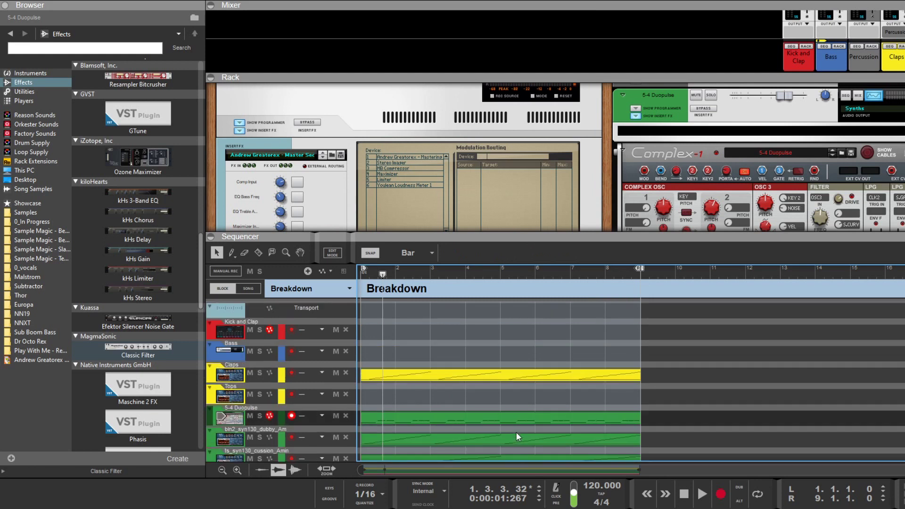
- Draw a 16-bar block in the song arrangement from bar 41 to bar 57 and assign Block 2 to it
{"action": "left_click", "coordinate": [250, 288]}
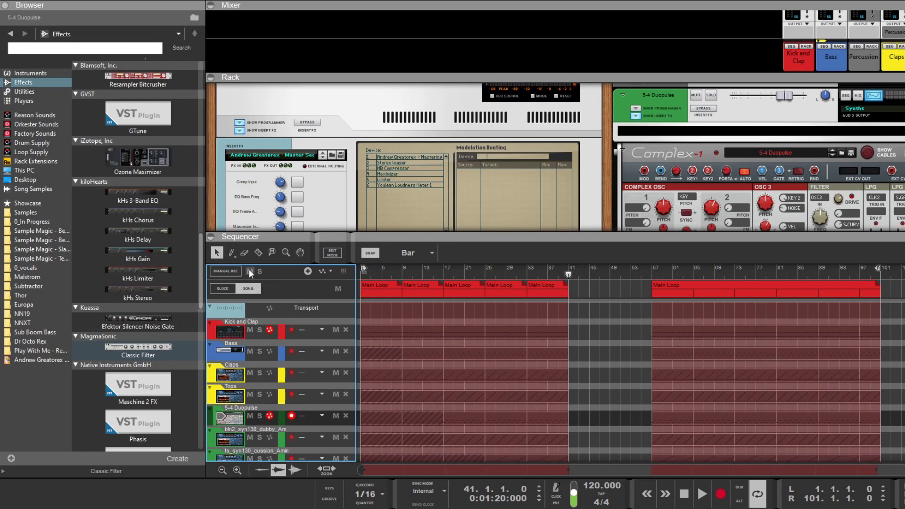
{"action": "left_click", "coordinate": [571, 290]}
{"action": "left_click_drag", "start_coordinate": [576, 289], "coordinate": [653, 292]}
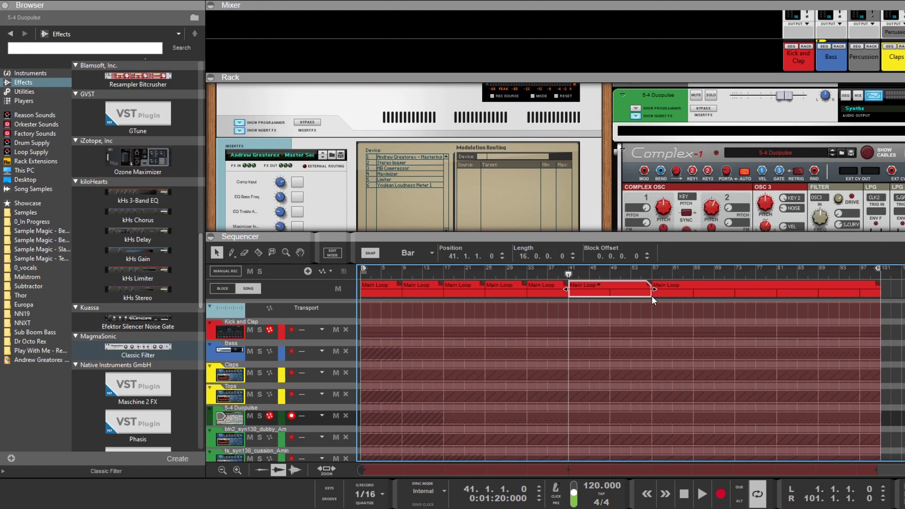
{"action": "left_click", "coordinate": [598, 284]}
{"action": "left_click", "coordinate": [605, 301]}
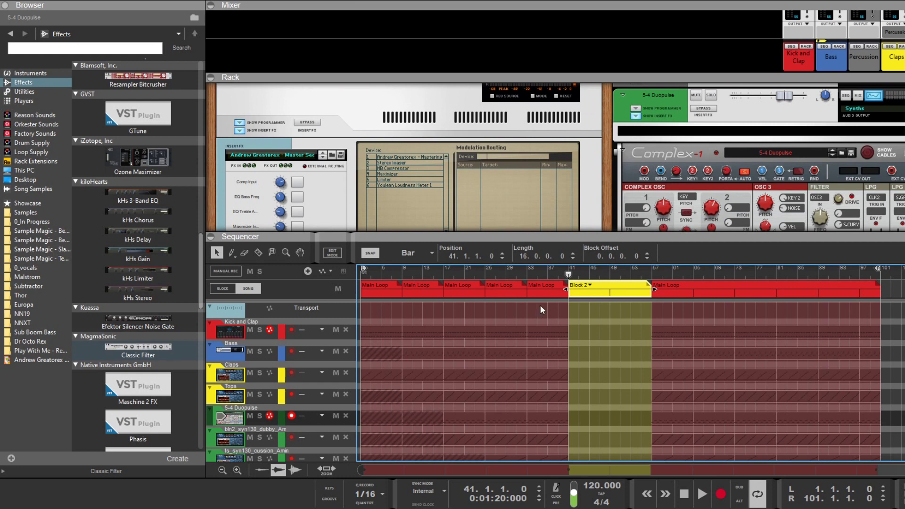
- Return to the block editor and rename the Breakdown block back to Block 3
{"action": "left_click", "coordinate": [222, 288]}
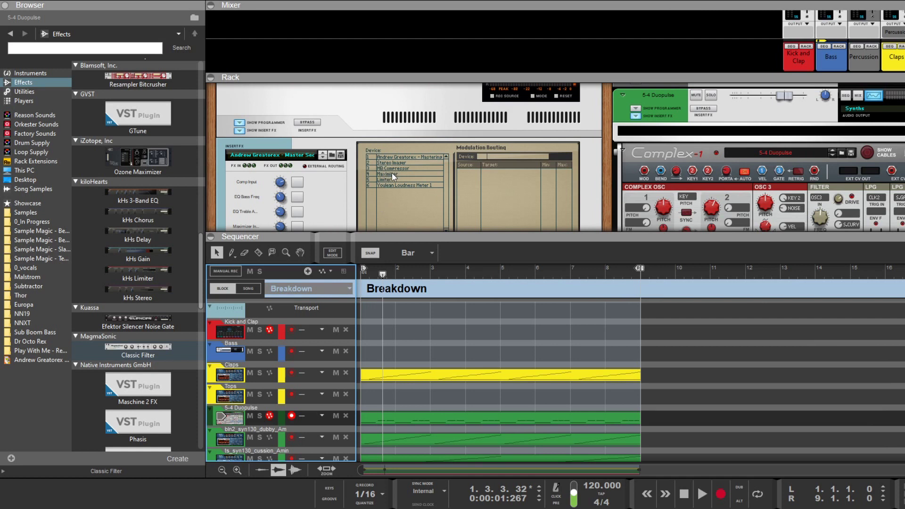
{"action": "left_click", "coordinate": [510, 339]}
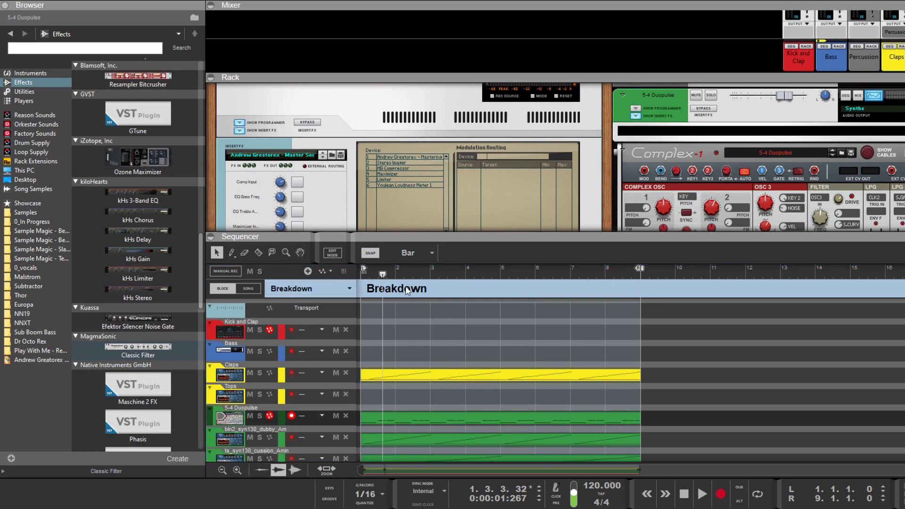
{"action": "type", "text": "Block 3"}
{"action": "key", "text": "Return"}
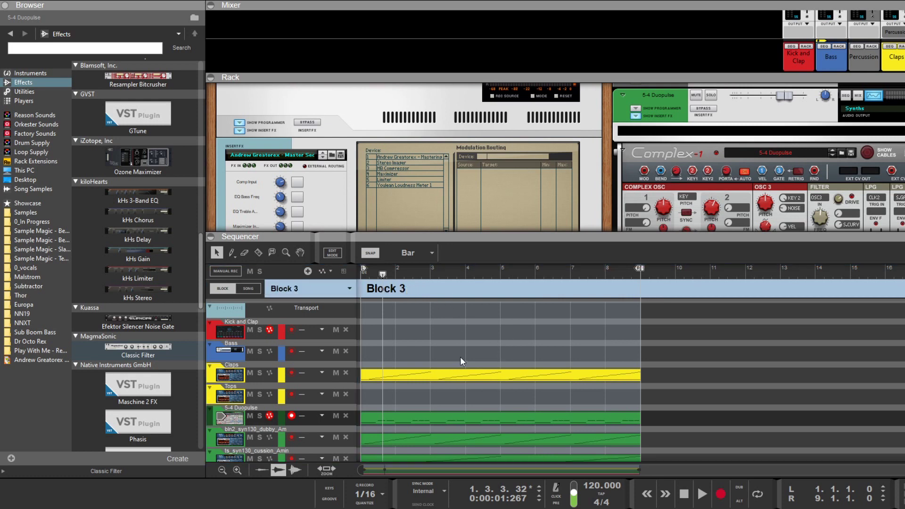
- Move all clips from Block 3 to bar 1 of Block 2 and rename Block 2 as Breakdown
{"action": "key", "text": "ctrl+a"}
{"action": "key", "text": "Delete"}
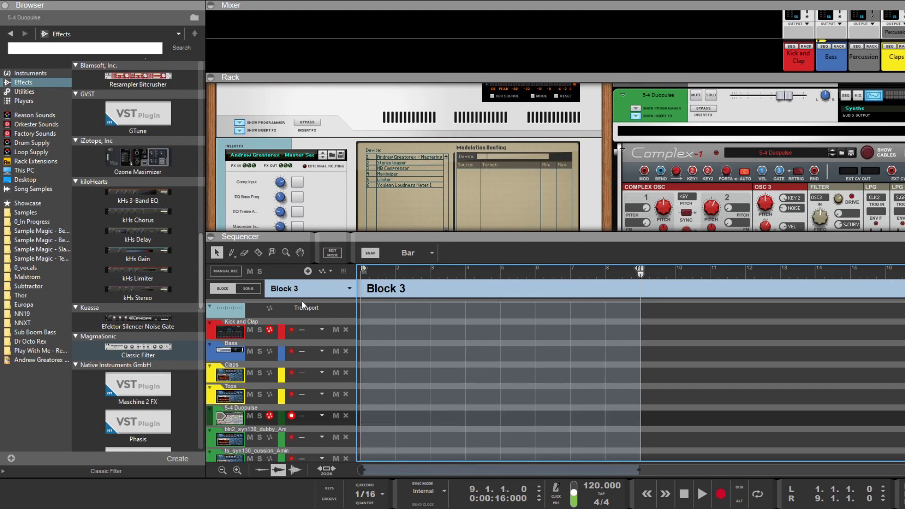
{"action": "left_click", "coordinate": [342, 289]}
{"action": "key", "text": "Up"}
{"action": "left_click", "coordinate": [403, 293]}
{"action": "key", "text": "Up"}
{"action": "left_click", "coordinate": [375, 270]}
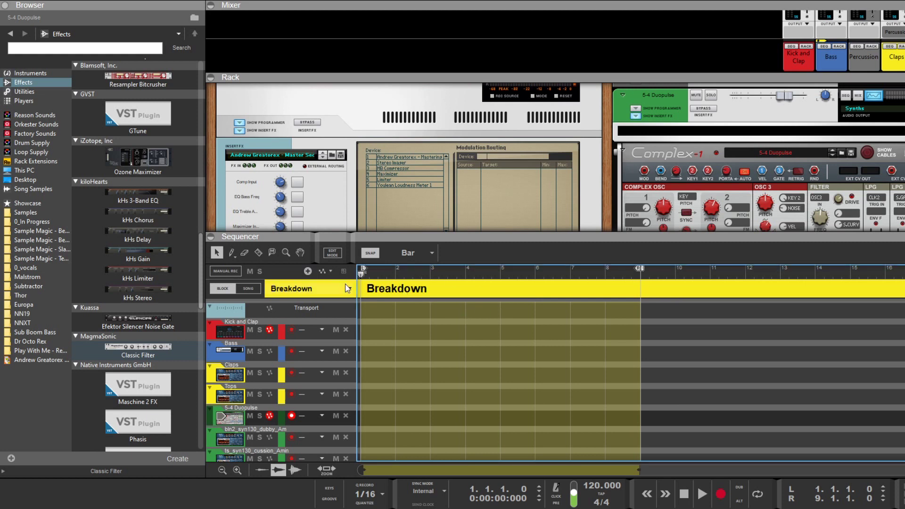
{"action": "key", "text": "ctrl+v"}
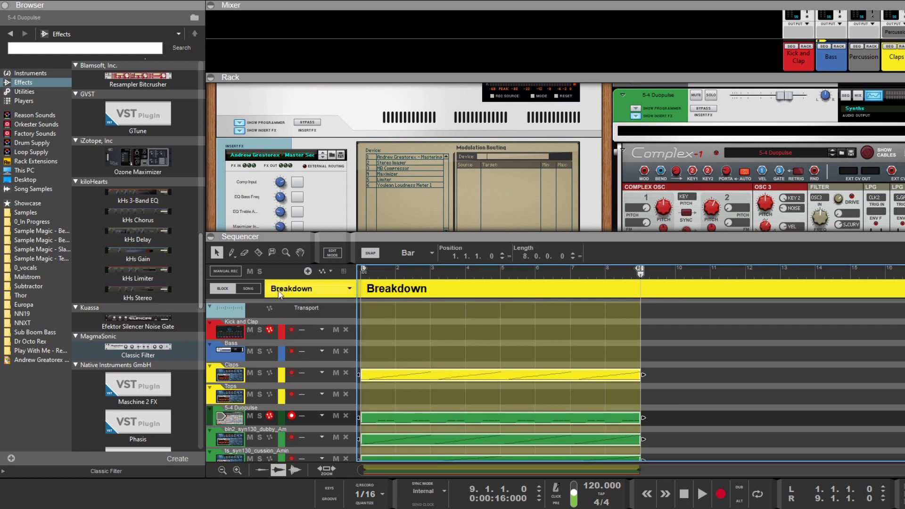
- Return to the song arrangement and play the Breakdown section from bar 41
{"action": "left_click", "coordinate": [246, 281]}
{"action": "left_click", "coordinate": [248, 288]}
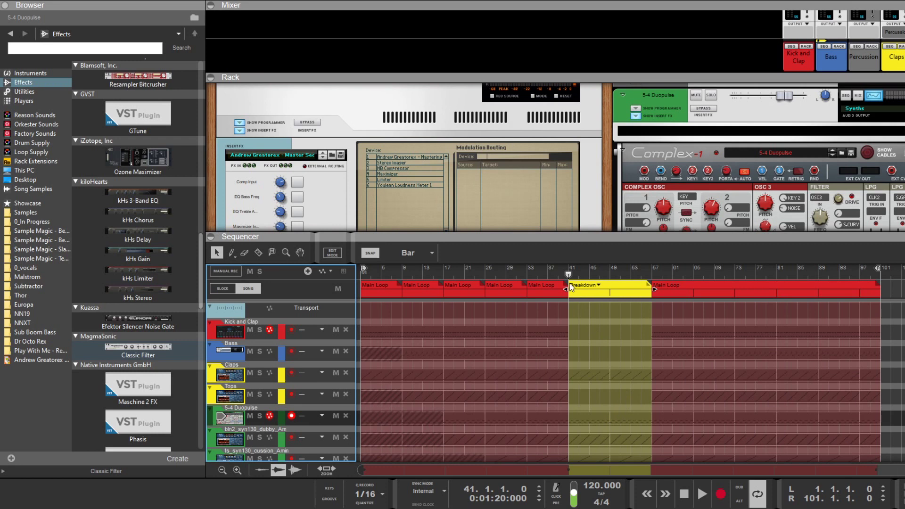
{"action": "left_click", "coordinate": [704, 499]}
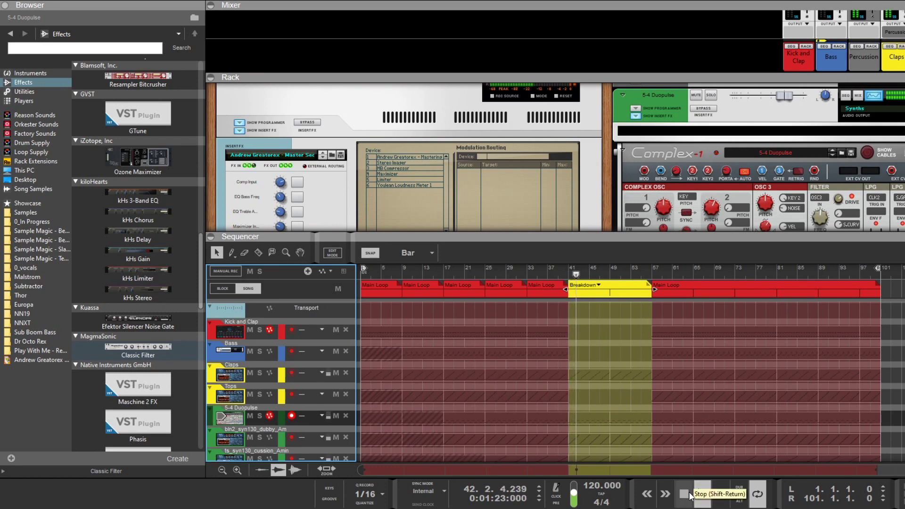
- Try muting the bln2_syn130_dubby_Am track across the whole Breakdown block
{"action": "left_click", "coordinate": [272, 253]}
{"action": "scroll", "coordinate": [617, 419], "scroll_direction": "down", "scroll_amount": 1}
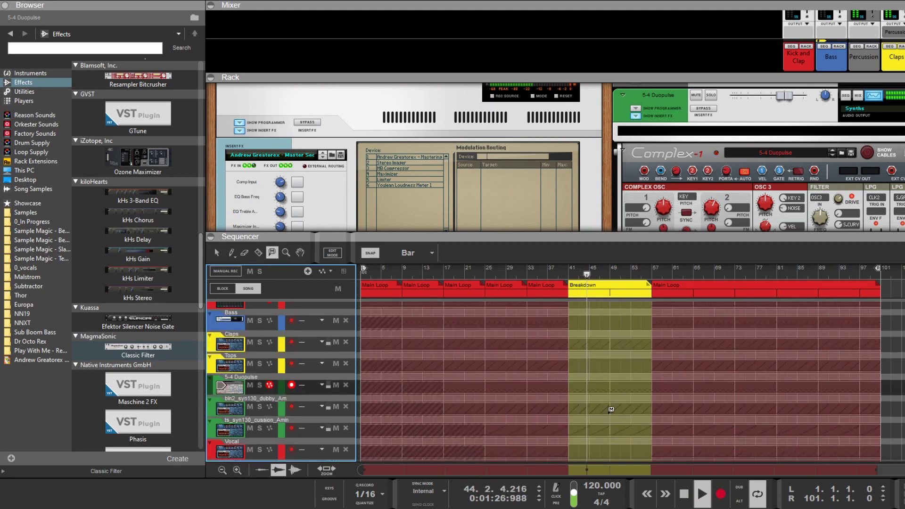
{"action": "left_click", "coordinate": [617, 410]}
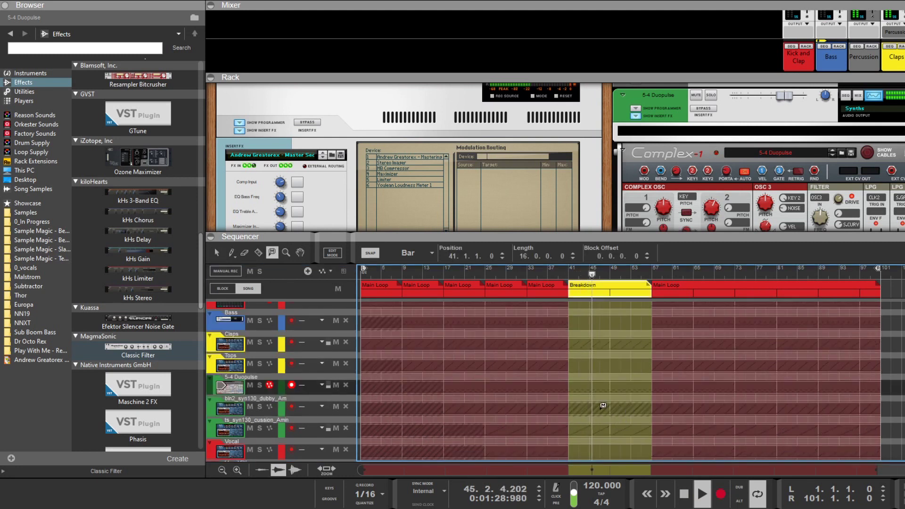
- Split the Breakdown block at bar 49 and mute the bln2_syn130_dubby_Am track in its second half
{"action": "left_click", "coordinate": [259, 251]}
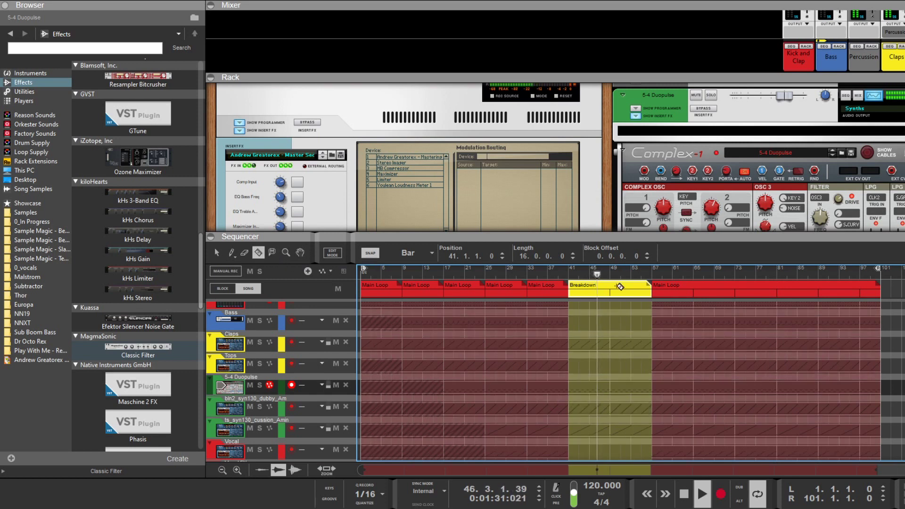
{"action": "left_click", "coordinate": [613, 277]}
{"action": "left_click", "coordinate": [272, 253]}
{"action": "left_click", "coordinate": [629, 400]}
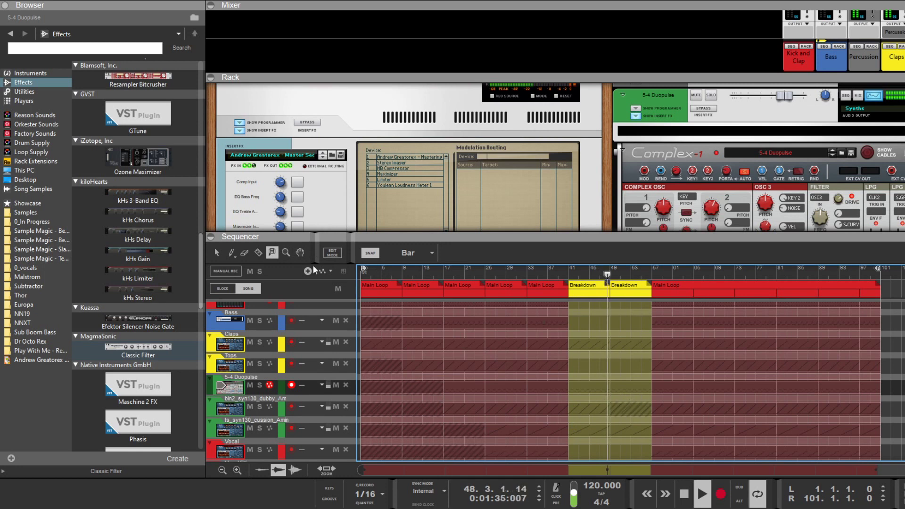
- Split the Breakdown block again at bar 55 and mute the Claps track in its final two bars
{"action": "left_click", "coordinate": [258, 252]}
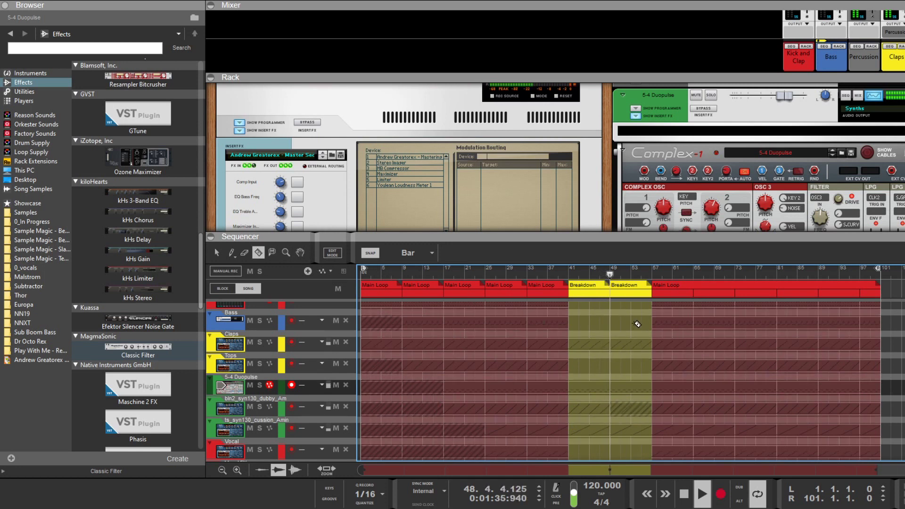
{"action": "left_click", "coordinate": [644, 276]}
{"action": "left_click", "coordinate": [273, 252]}
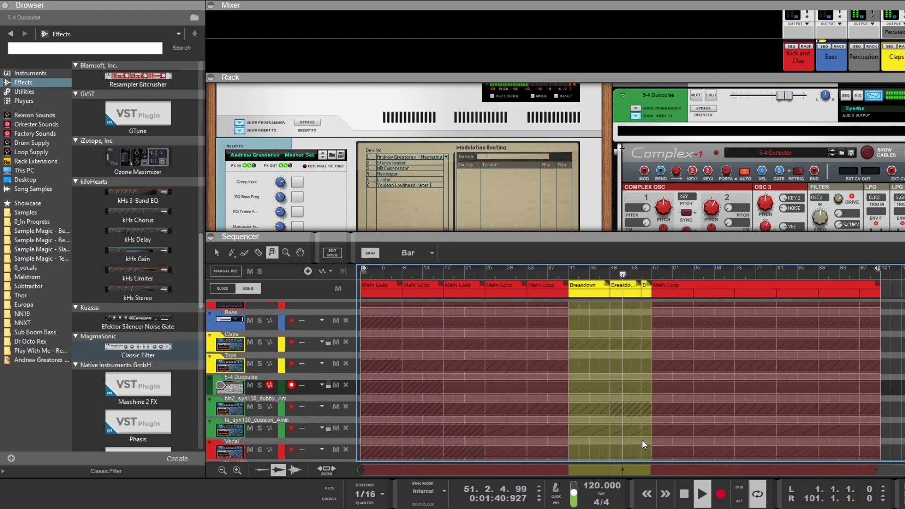
{"action": "scroll", "coordinate": [647, 447], "scroll_direction": "down", "scroll_amount": 1}
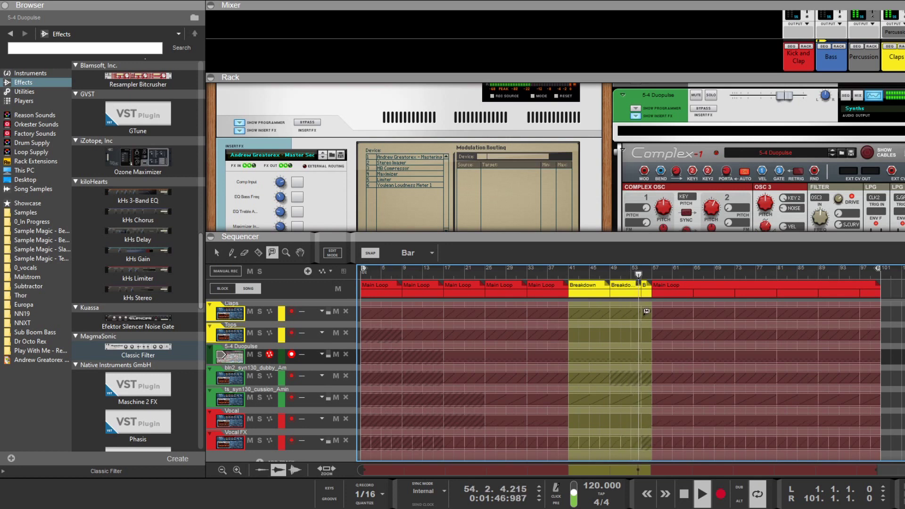
{"action": "scroll", "coordinate": [700, 381], "scroll_direction": "up", "scroll_amount": 1}
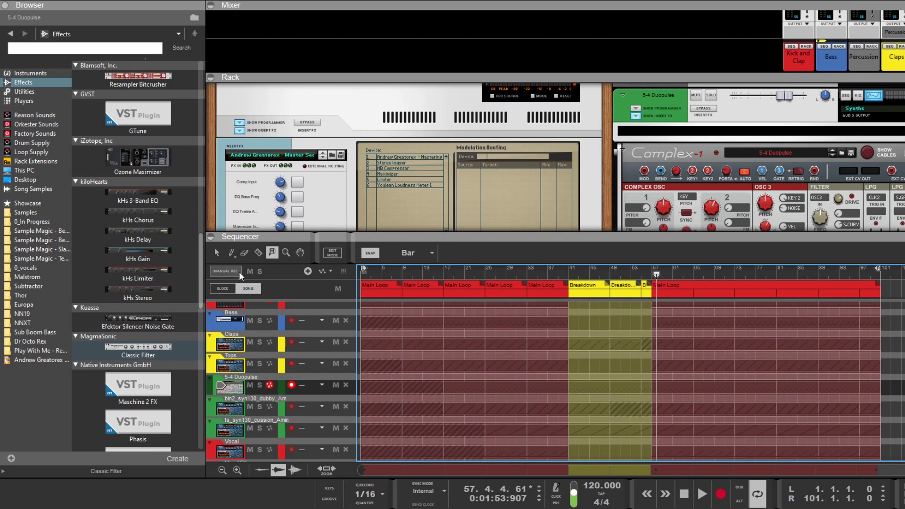
- With the song position at bar 57, insert the MagmaSonic Classic Filter on the 5-4 Duopulse channel and create its Cutoff automation track
{"action": "left_click", "coordinate": [221, 248]}
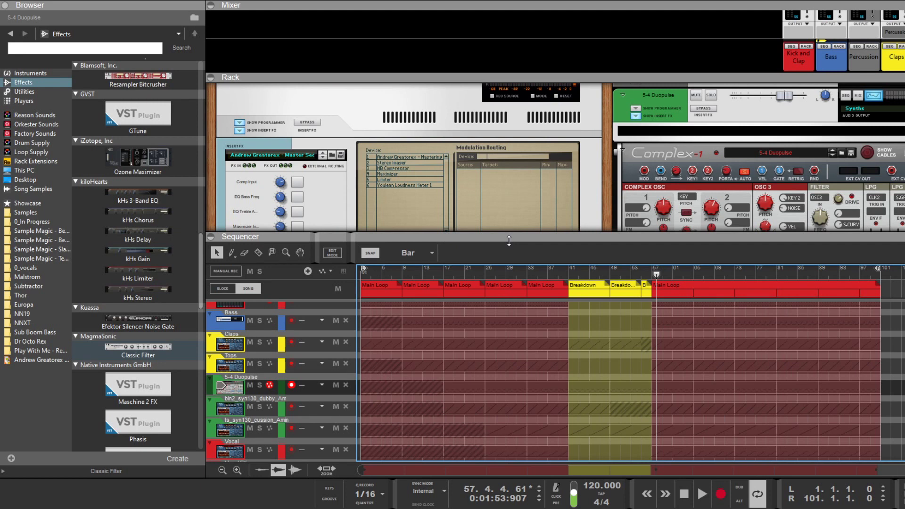
{"action": "left_click_drag", "start_coordinate": [660, 276], "coordinate": [655, 275]}
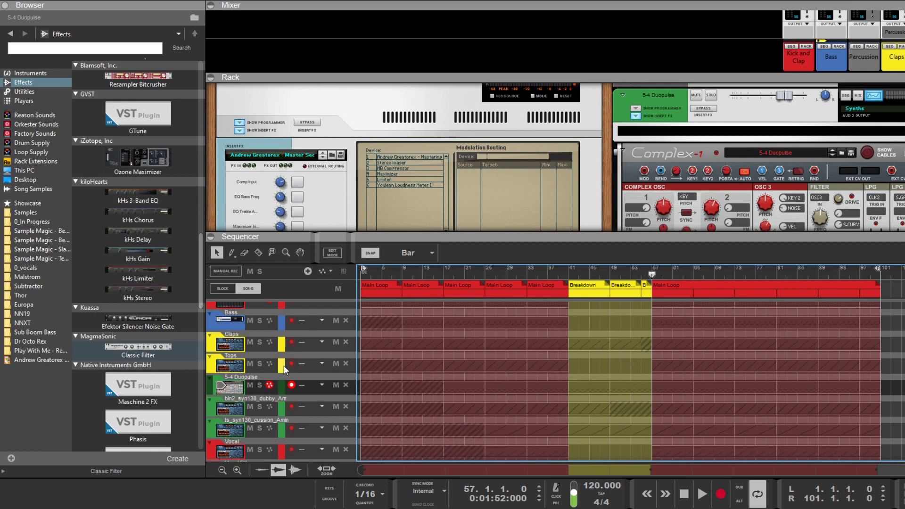
{"action": "left_click_drag", "start_coordinate": [178, 347], "coordinate": [707, 127]}
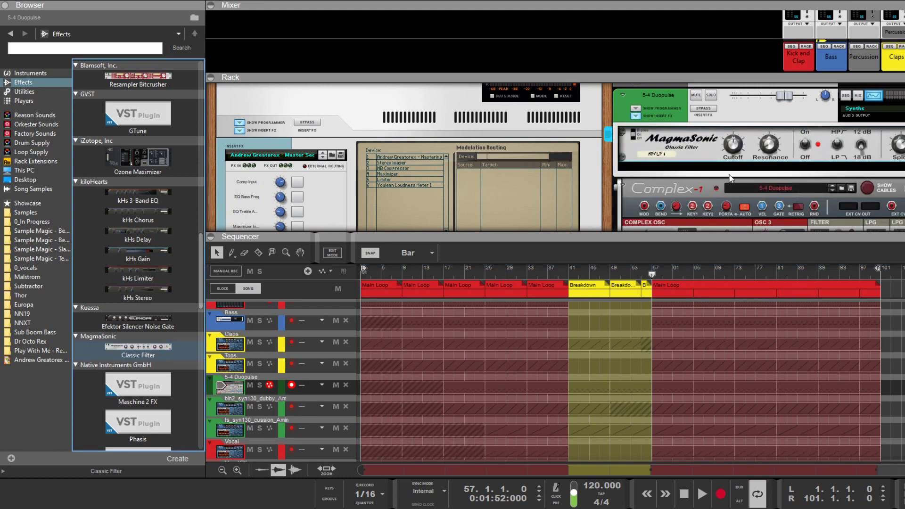
{"action": "left_click", "coordinate": [733, 156]}
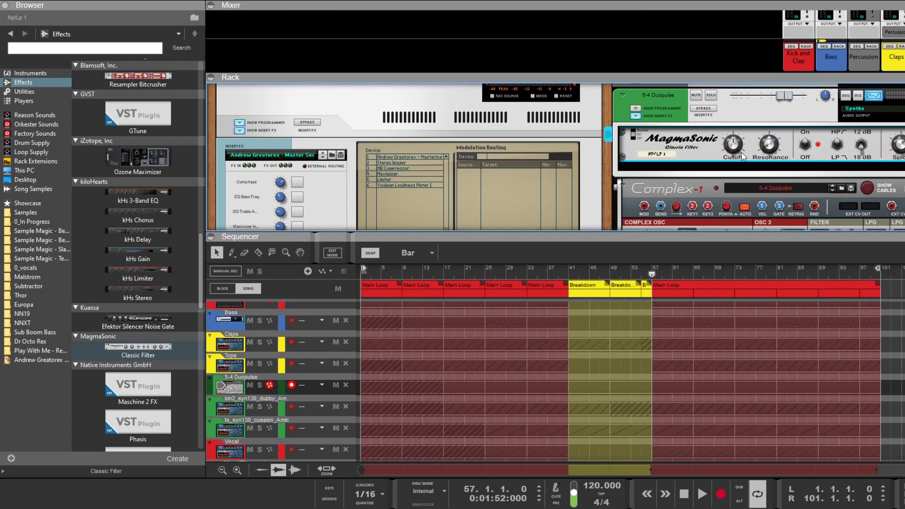
{"action": "left_click", "coordinate": [733, 145], "text": "alt"}
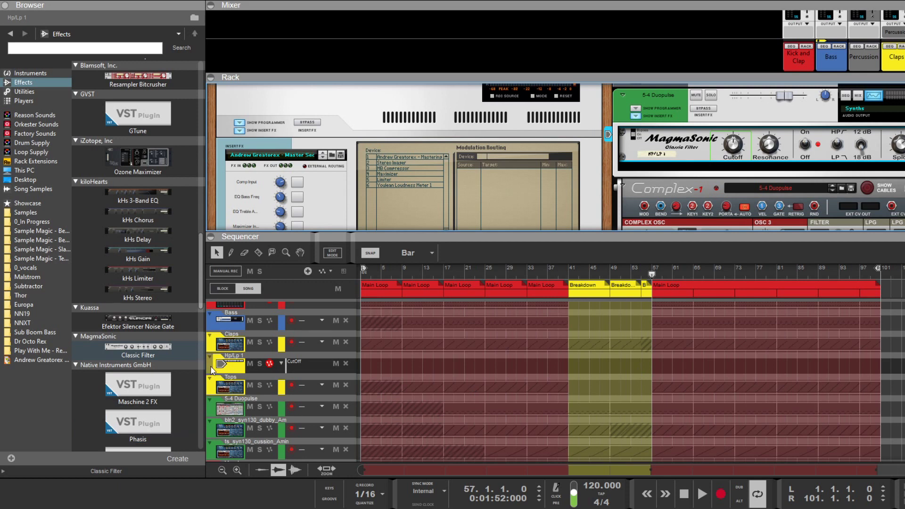
- Move the filter's automation track directly below the 5-4 Duopulse track and rename it 5-4 Duopulse Hp/Lp 1
{"action": "left_click_drag", "start_coordinate": [212, 366], "coordinate": [233, 414]}
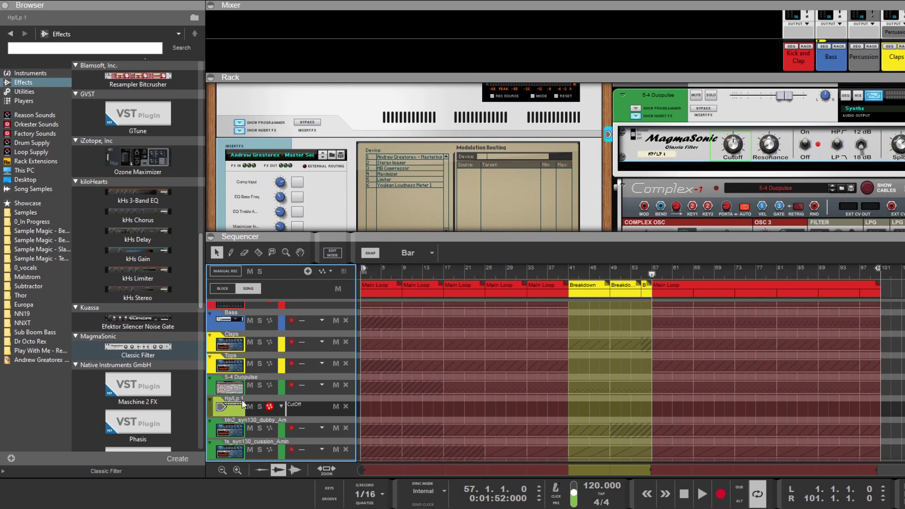
{"action": "left_click", "coordinate": [245, 380]}
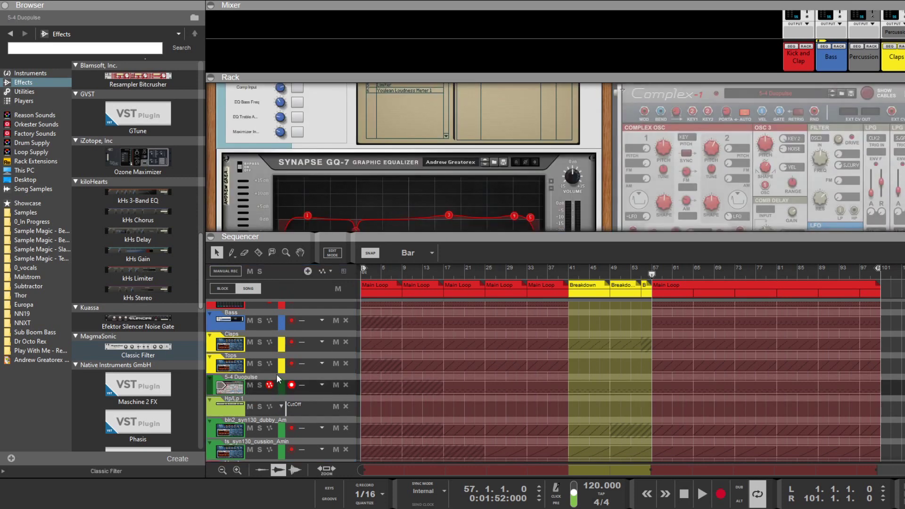
{"action": "left_click", "coordinate": [245, 403]}
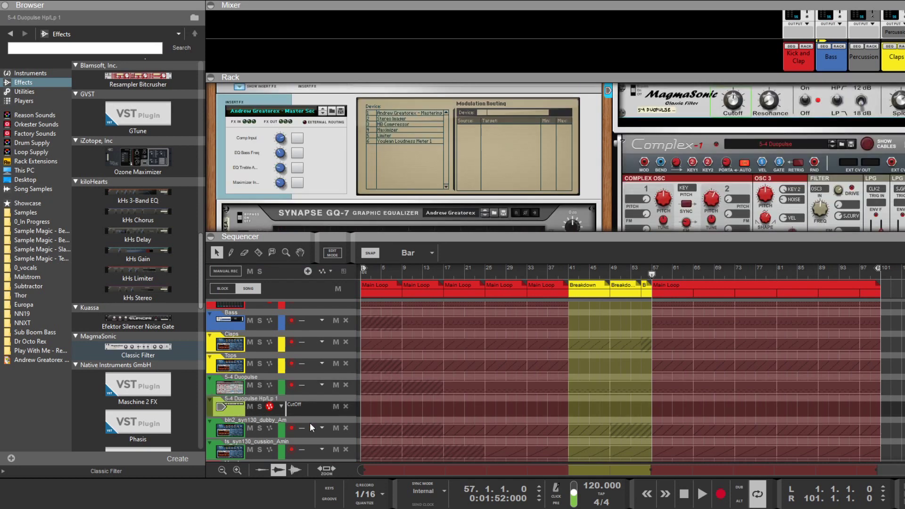
- Create a 16-bar Cutoff automation clip at bar 57 that sweeps from about 20.48 kHz down to about 25.51 Hz
{"action": "left_click_drag", "start_coordinate": [652, 408], "coordinate": [734, 406]}
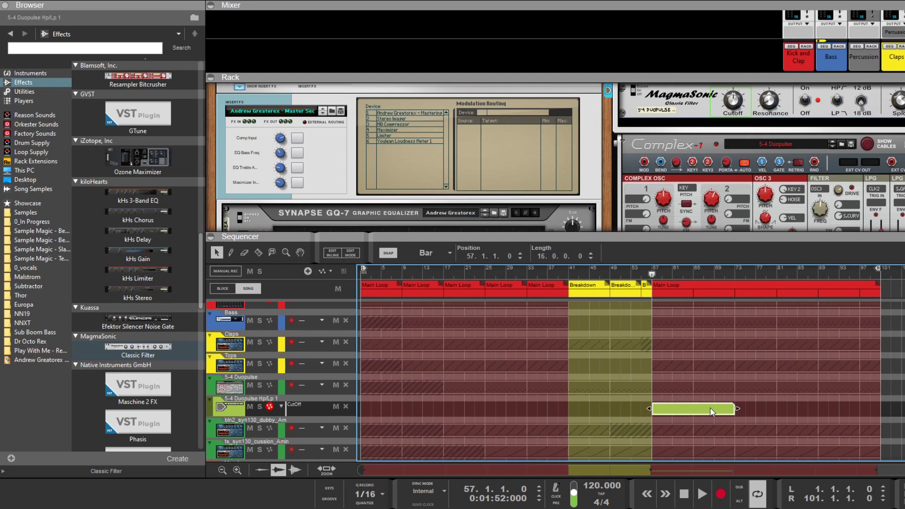
{"action": "double_click", "coordinate": [686, 409]}
{"action": "left_click", "coordinate": [654, 408]}
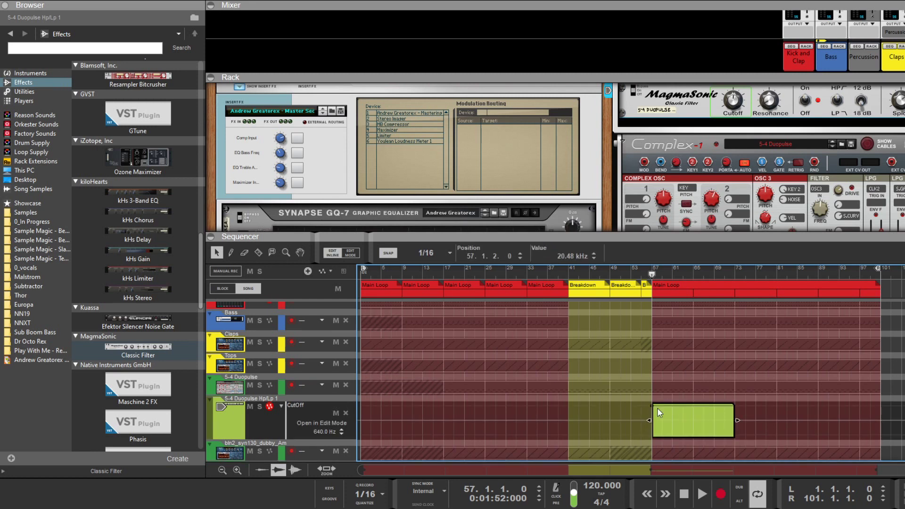
{"action": "left_click", "coordinate": [731, 433]}
- Audition the filter sweep from bar 57 with 5-4 Duopulse and its filter track soloed, and clear all solos
{"action": "left_click", "coordinate": [259, 406]}
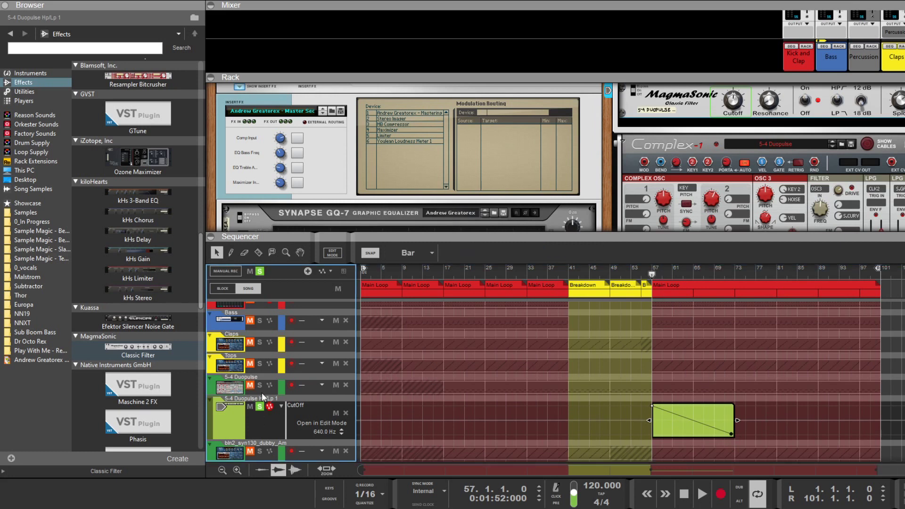
{"action": "left_click", "coordinate": [702, 492]}
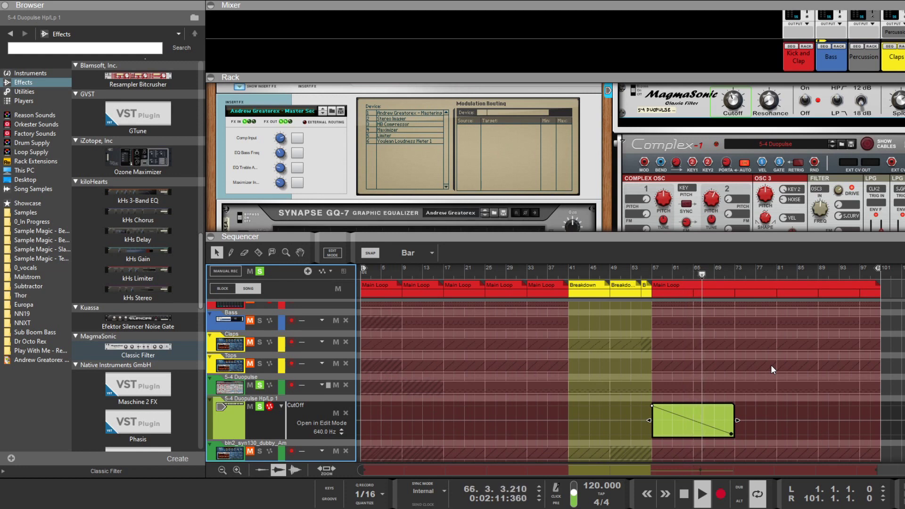
{"action": "left_click", "coordinate": [684, 493]}
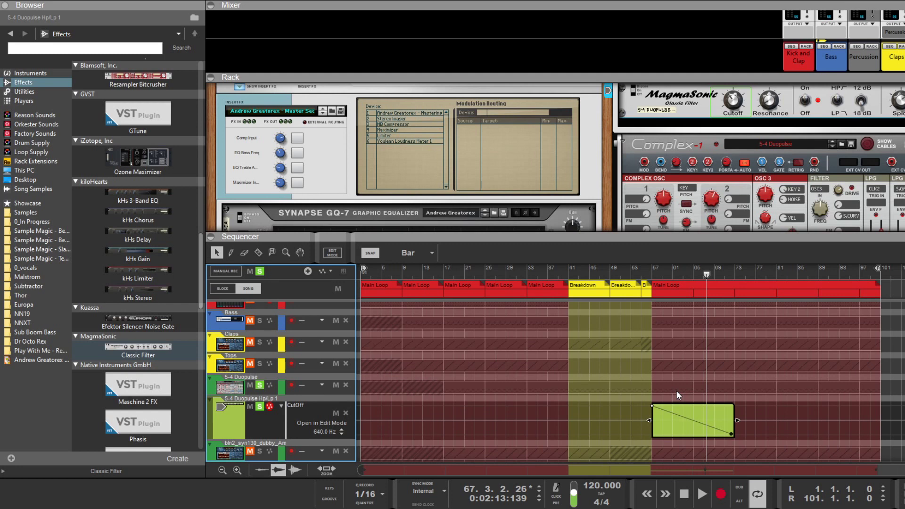
{"action": "left_click", "coordinate": [460, 272]}
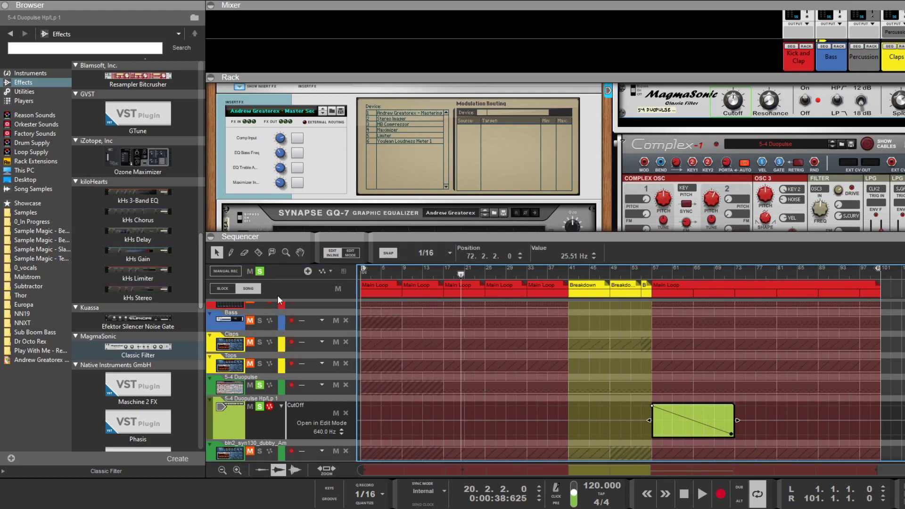
{"action": "left_click", "coordinate": [264, 271]}
{"action": "left_click", "coordinate": [261, 272]}
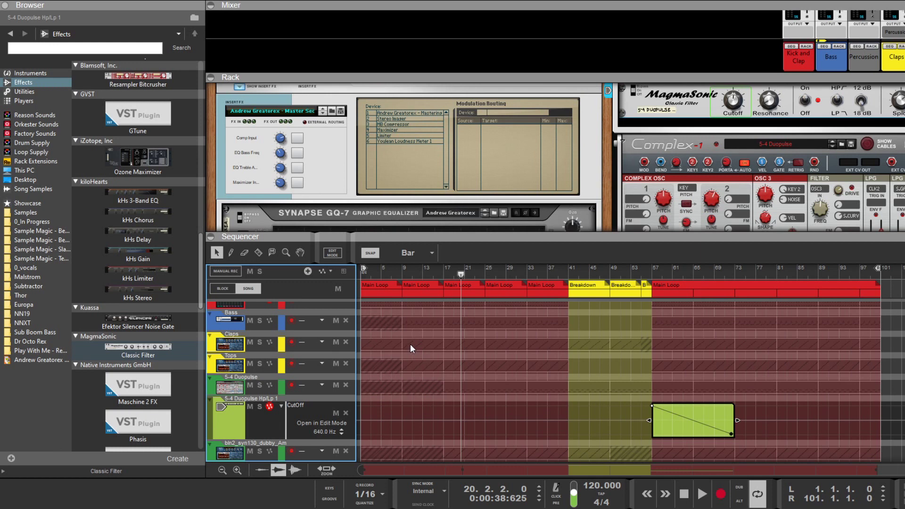
- Open the Breakdown block in the block editor and delete the eight-bar clip on its Claps track
{"action": "left_click", "coordinate": [269, 333]}
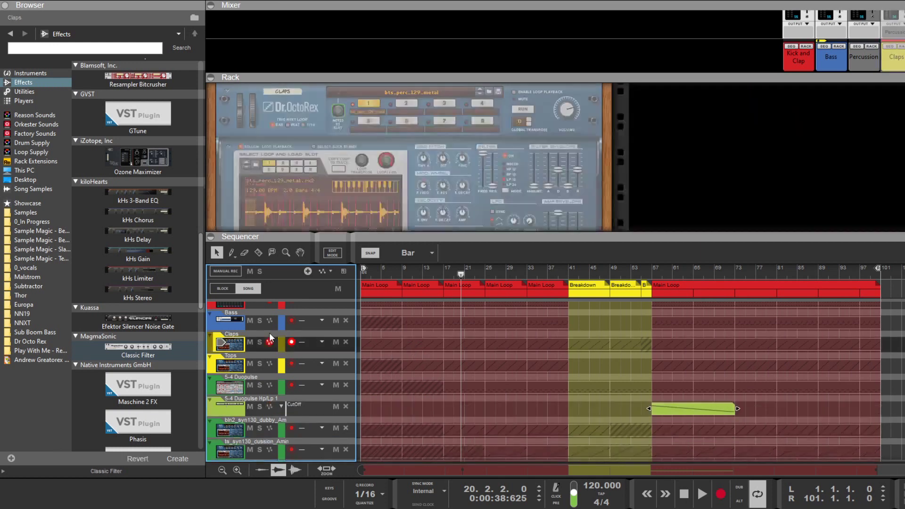
{"action": "left_click", "coordinate": [226, 288]}
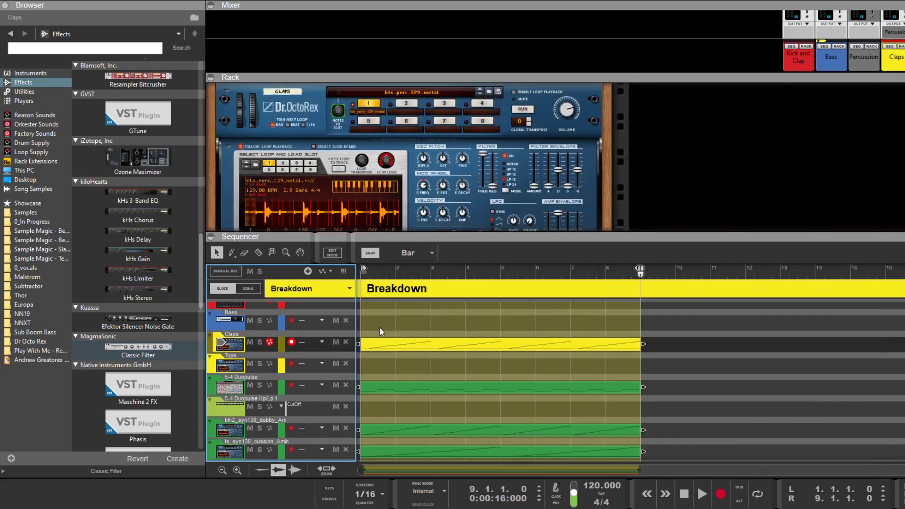
{"action": "left_click", "coordinate": [423, 346]}
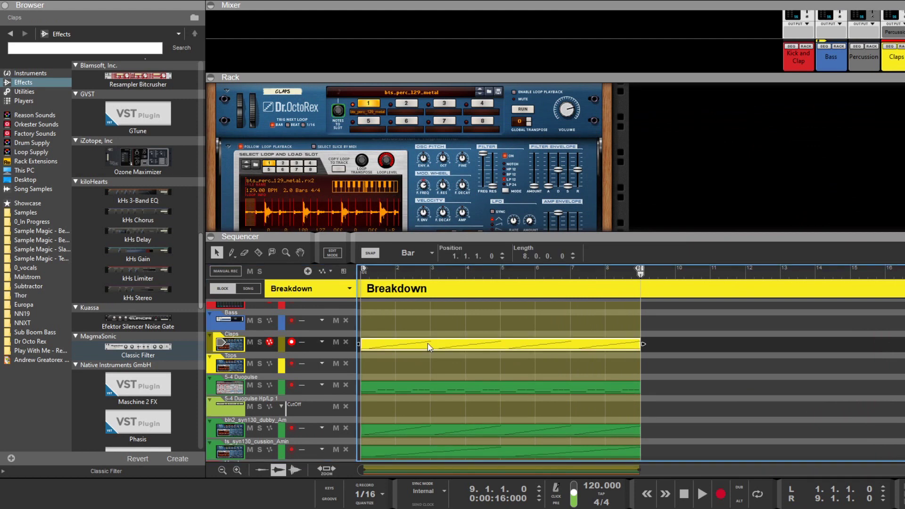
{"action": "key", "text": "Delete"}
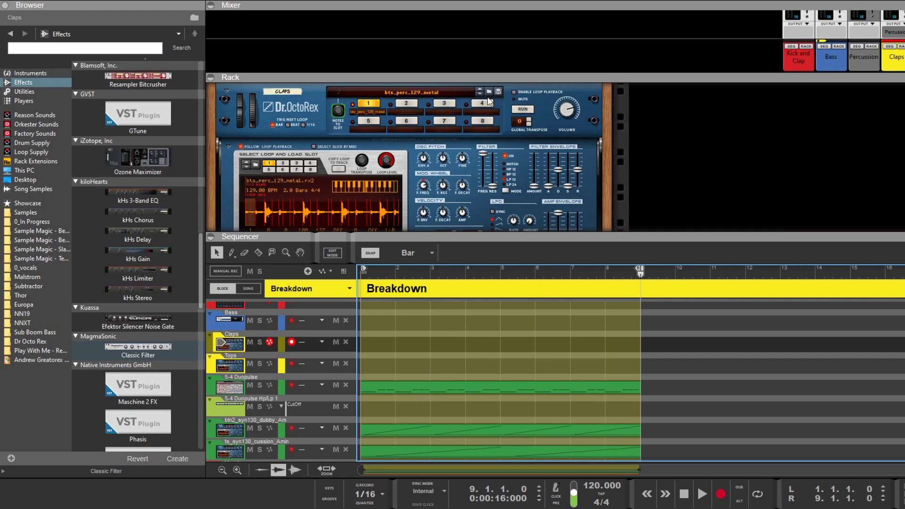
- Load the bts_perc_129_only loop in the Claps Dr. OctoRex and fill the Claps track of the Breakdown block with it
{"action": "left_click", "coordinate": [514, 93]}
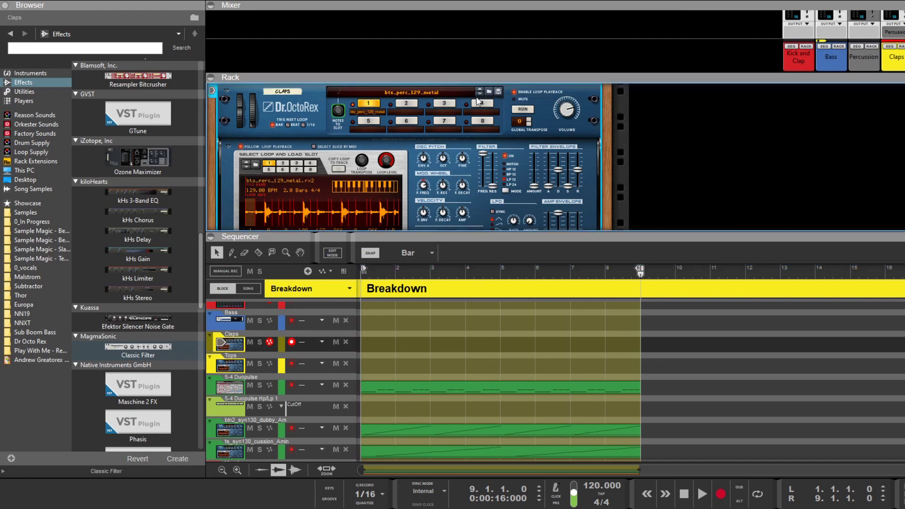
{"action": "left_click", "coordinate": [480, 95]}
{"action": "left_click", "coordinate": [479, 96]}
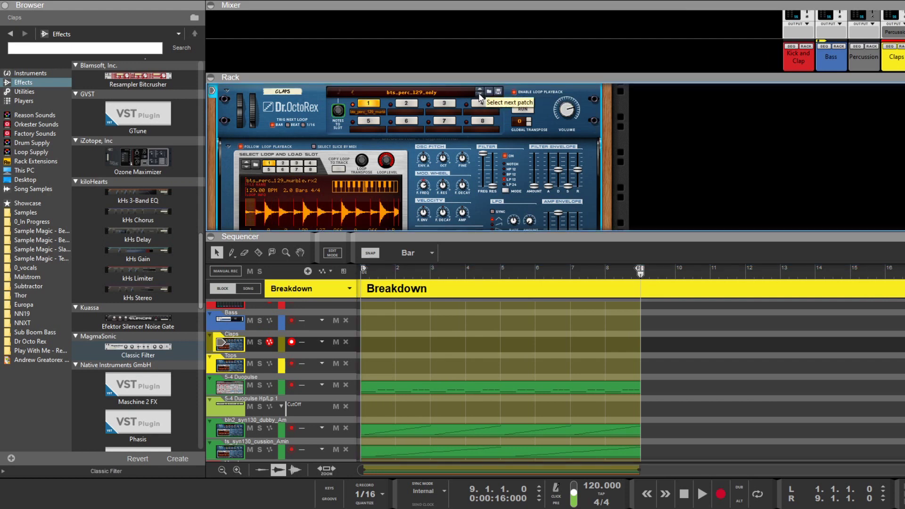
{"action": "left_click", "coordinate": [522, 111]}
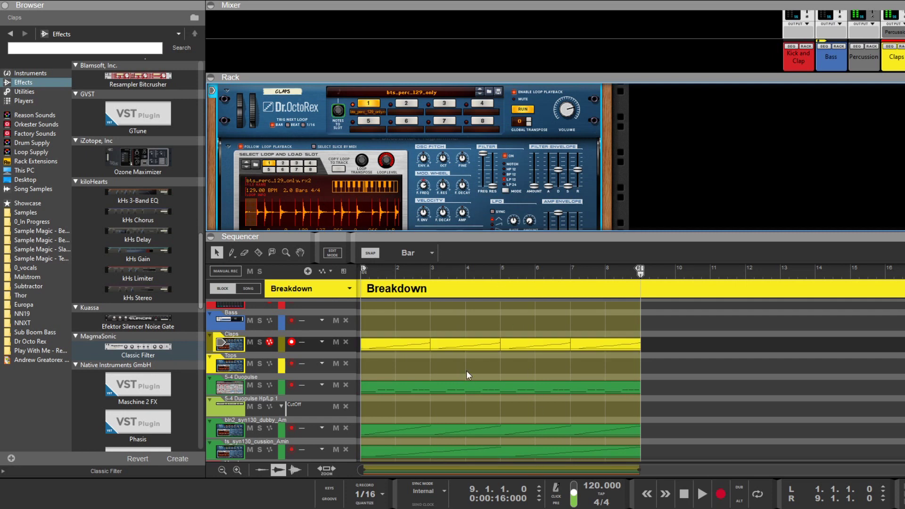
{"action": "left_click", "coordinate": [514, 91]}
- Return to the song arrangement and listen to the Breakdown from bar 41 with the new Claps loop
{"action": "left_click", "coordinate": [246, 288]}
{"action": "left_click", "coordinate": [569, 275]}
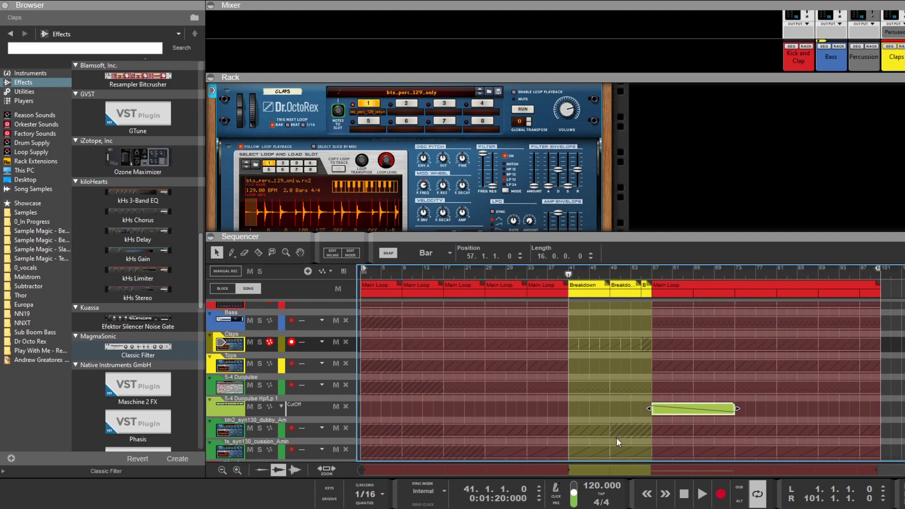
{"action": "left_click", "coordinate": [700, 495]}
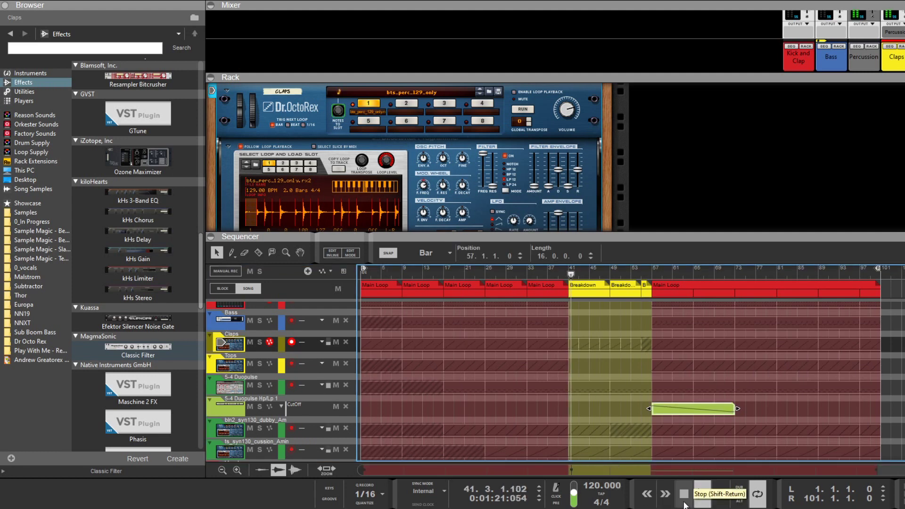
{"action": "left_click", "coordinate": [260, 338]}
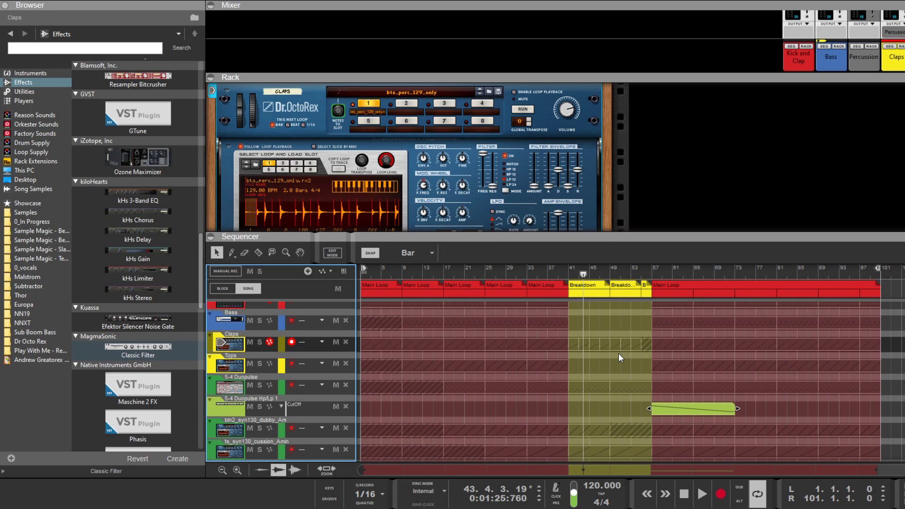
- Open the Main Loop block in the block editor and audition its Claps track soloed from bar 1
{"action": "left_click", "coordinate": [222, 289]}
{"action": "left_click", "coordinate": [306, 288]}
{"action": "left_click", "coordinate": [402, 157]}
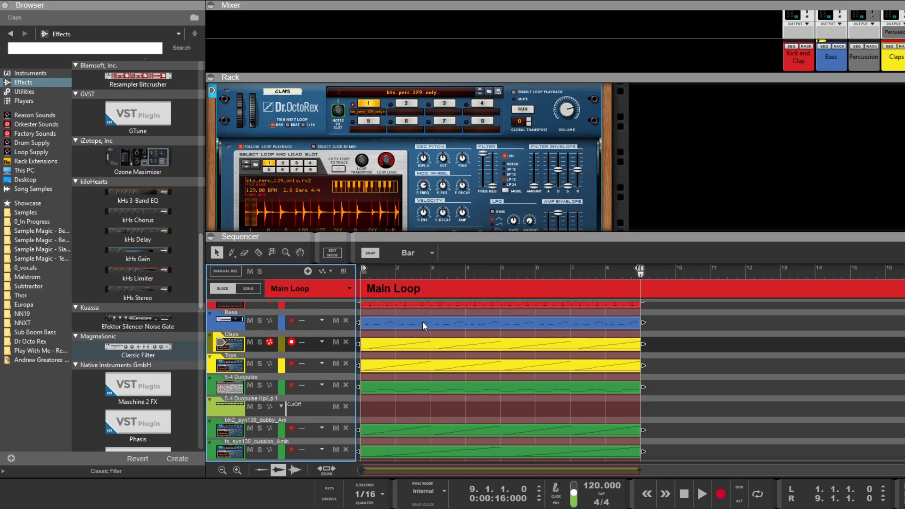
{"action": "left_click", "coordinate": [379, 268]}
{"action": "left_click", "coordinate": [260, 342]}
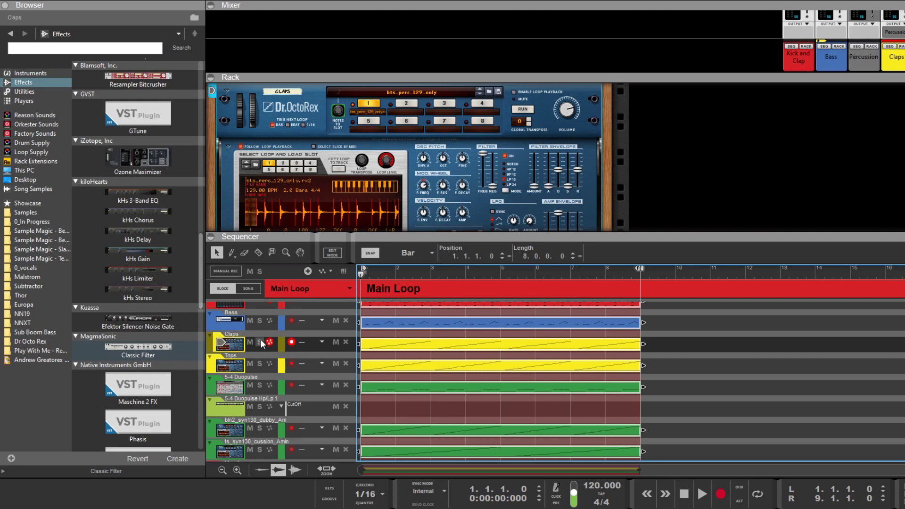
{"action": "left_click", "coordinate": [702, 494]}
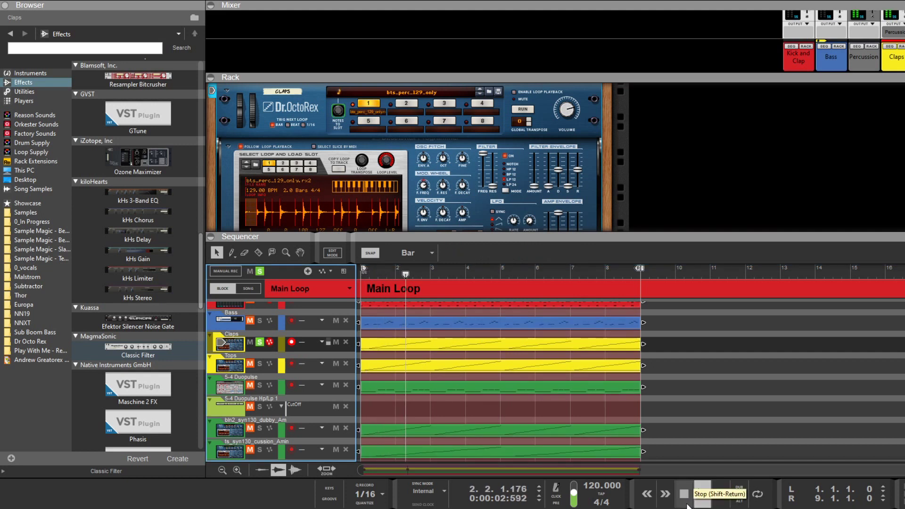
{"action": "left_click", "coordinate": [684, 495]}
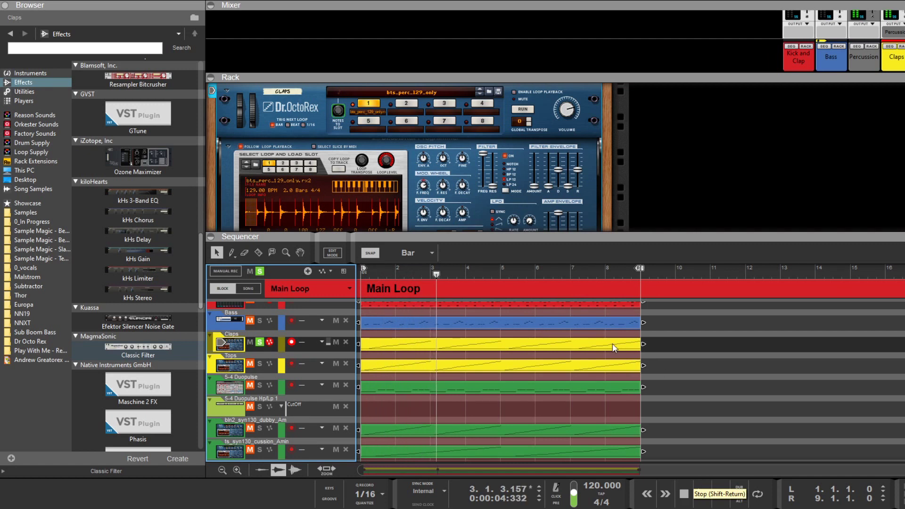
- Clear all clips from the Claps track of the Main Loop block
{"action": "left_click", "coordinate": [526, 348]}
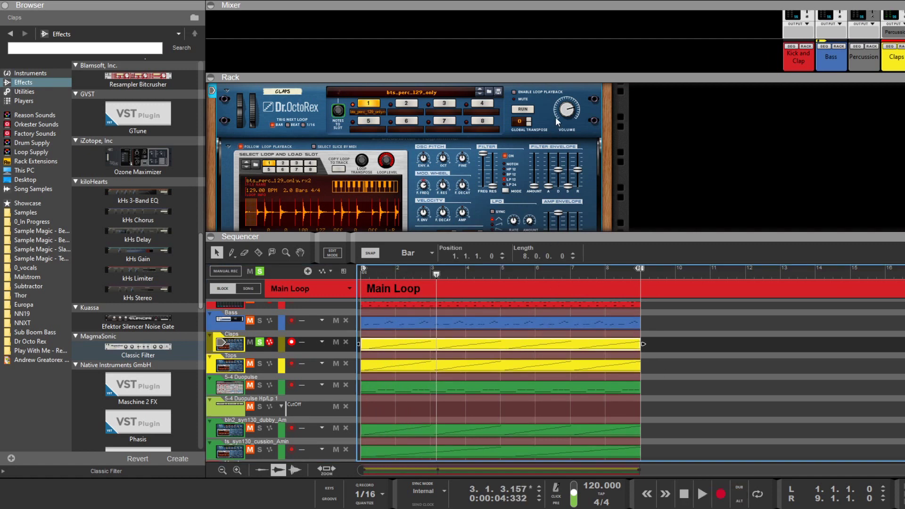
{"action": "key", "text": "Delete"}
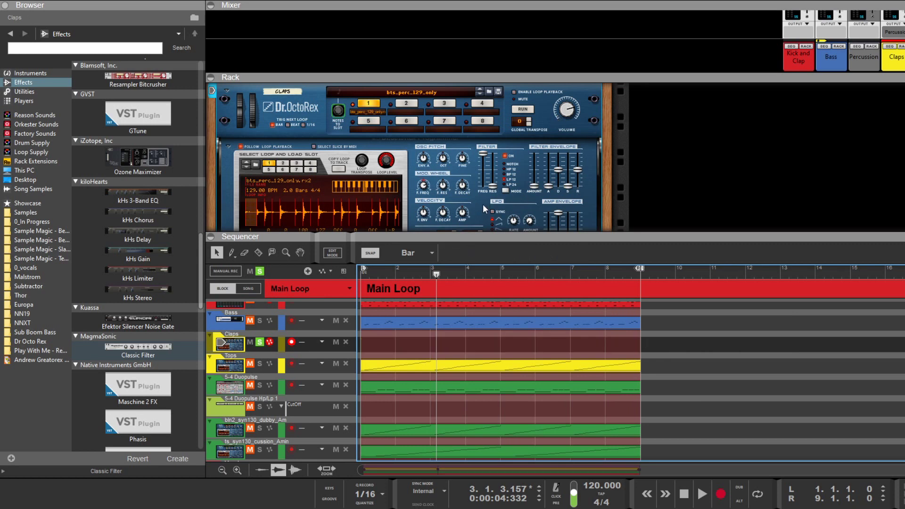
{"action": "key", "text": "ctrl+z"}
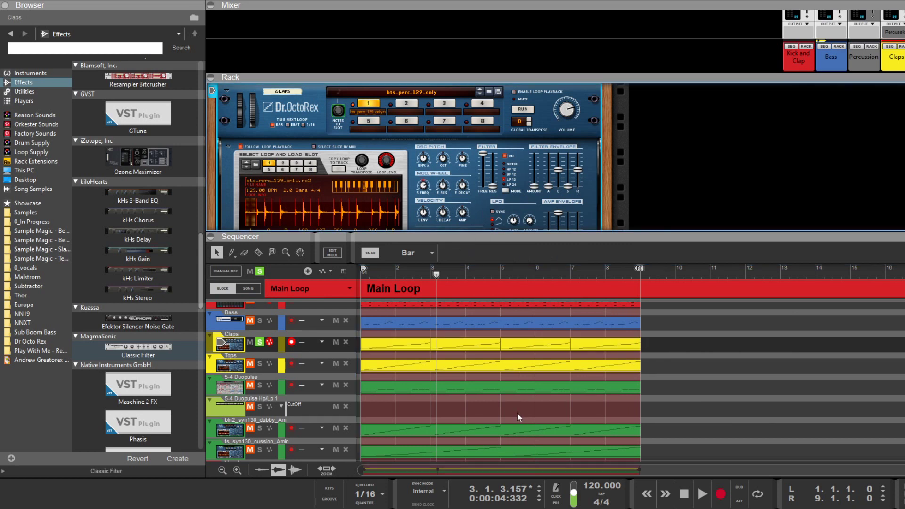
{"action": "left_click_drag", "start_coordinate": [660, 338], "coordinate": [373, 350]}
{"action": "key", "text": "Delete"}
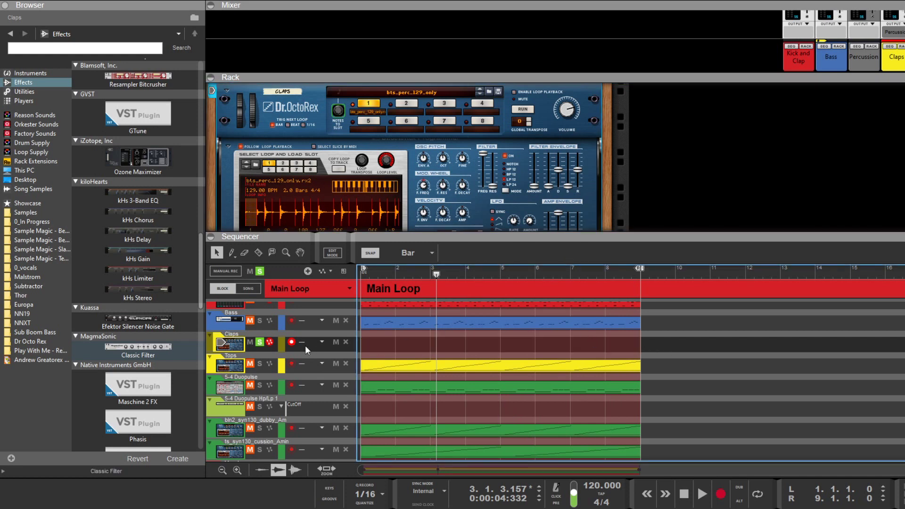
- Open the Breakdown block, join its four two-bar Claps clips into one eight-bar clip and copy it
{"action": "left_click", "coordinate": [316, 290]}
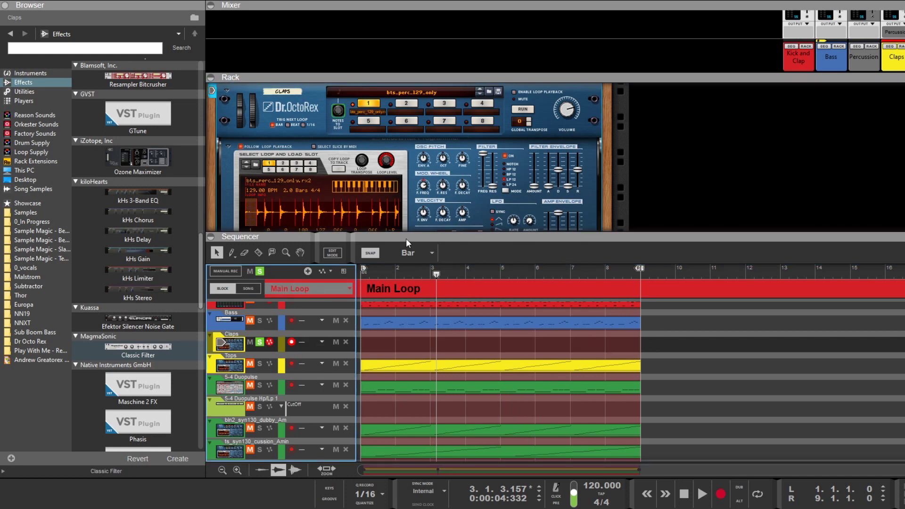
{"action": "key", "text": "Down"}
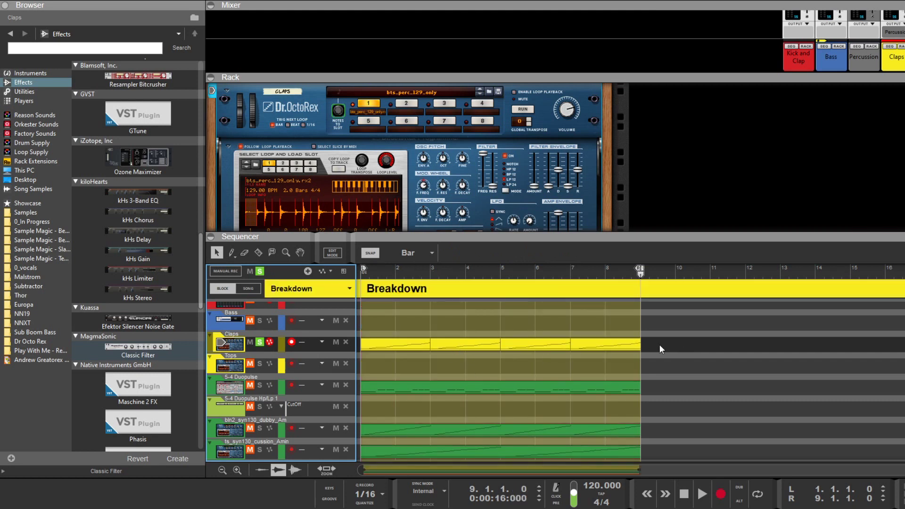
{"action": "left_click_drag", "start_coordinate": [361, 335], "coordinate": [480, 346]}
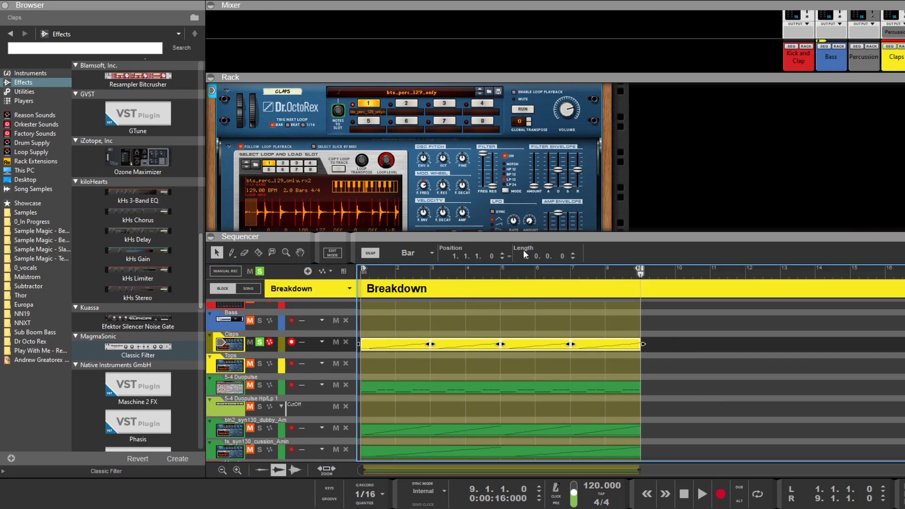
{"action": "left_click", "coordinate": [466, 312]}
- Reopen the Main Loop block in the block editor with its Claps track as the target
{"action": "left_click", "coordinate": [302, 295]}
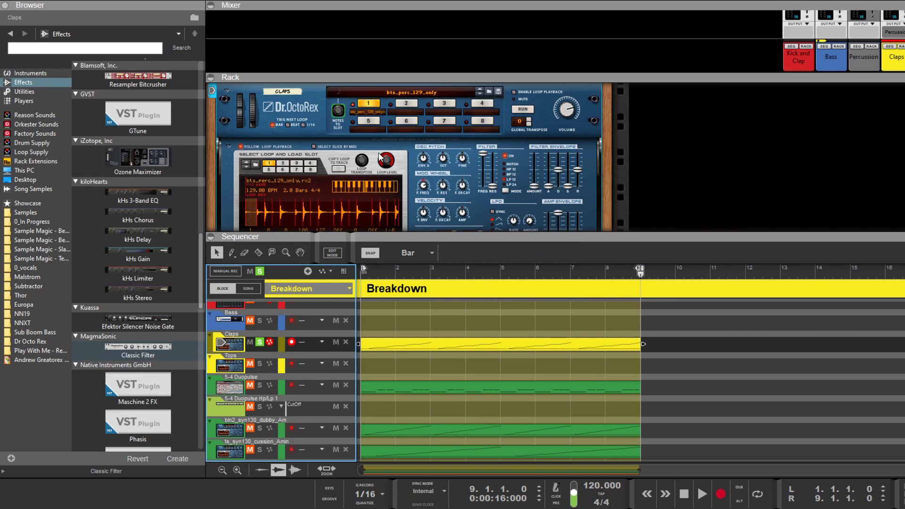
{"action": "left_click", "coordinate": [301, 311]}
{"action": "left_click", "coordinate": [275, 337]}
{"action": "left_click", "coordinate": [391, 344]}
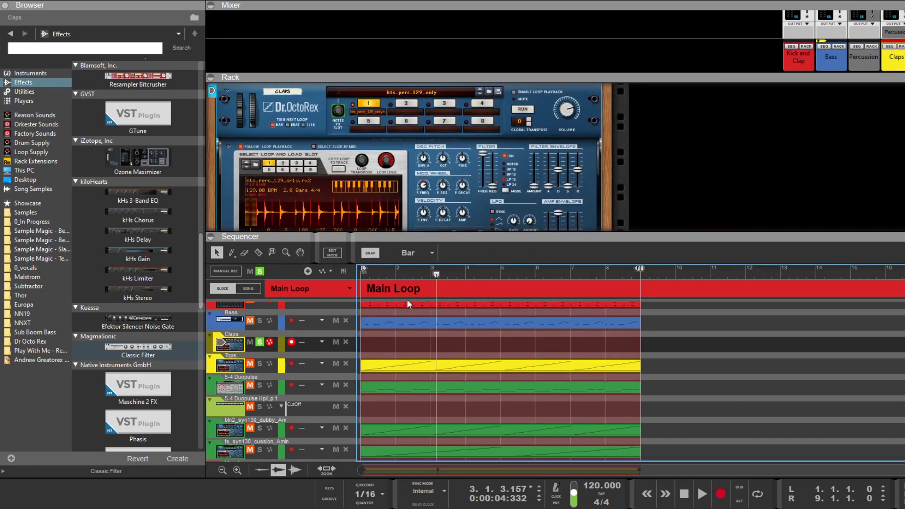
{"action": "key", "text": "ctrl+v"}
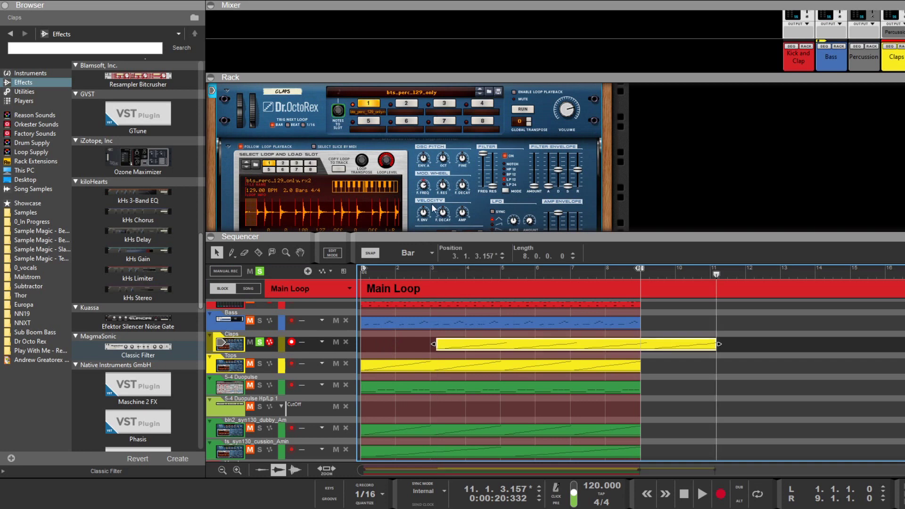
{"action": "key", "text": "ctrl+z"}
{"action": "left_click_drag", "start_coordinate": [389, 372], "coordinate": [377, 348]}
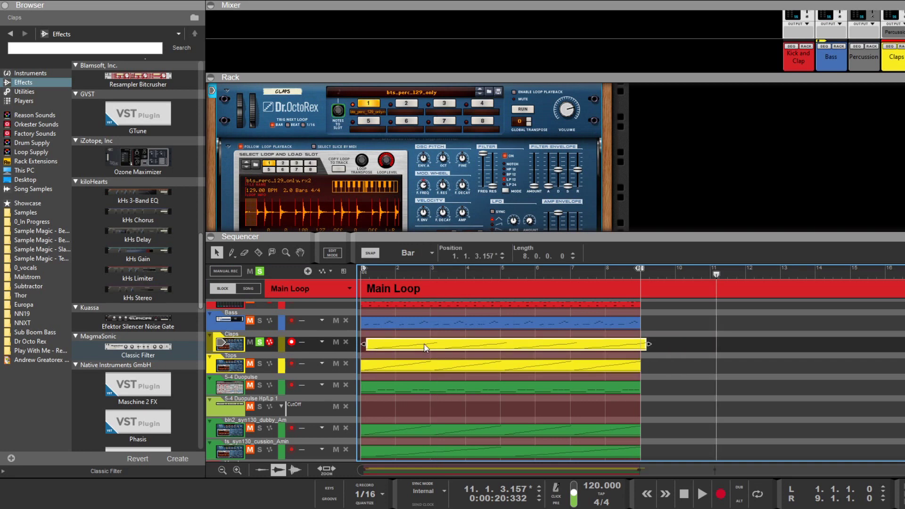
{"action": "left_click_drag", "start_coordinate": [424, 348], "coordinate": [318, 344]}
{"action": "key", "text": "Delete"}
- Paste the copied eight-bar Claps clip at bar 1 of the Main Loop block and audition it from the start
{"action": "left_click", "coordinate": [385, 268]}
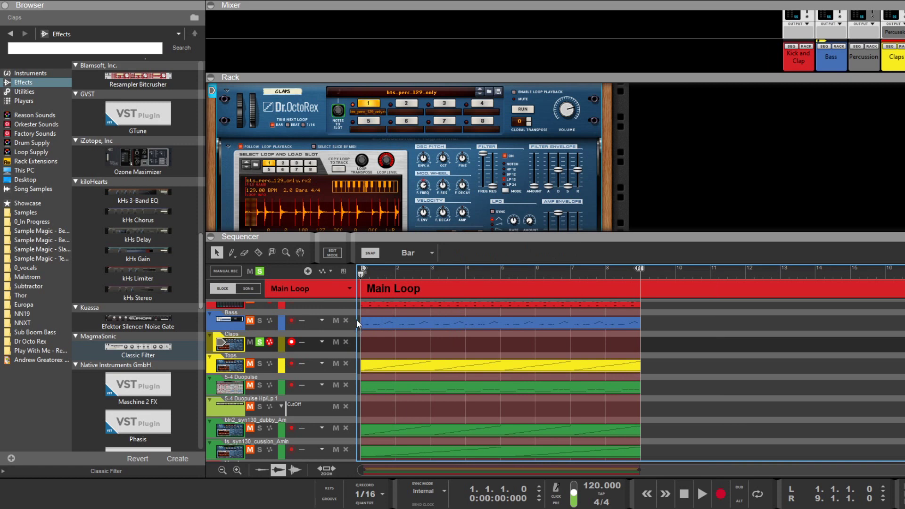
{"action": "key", "text": "ctrl+v"}
{"action": "key", "text": "space"}
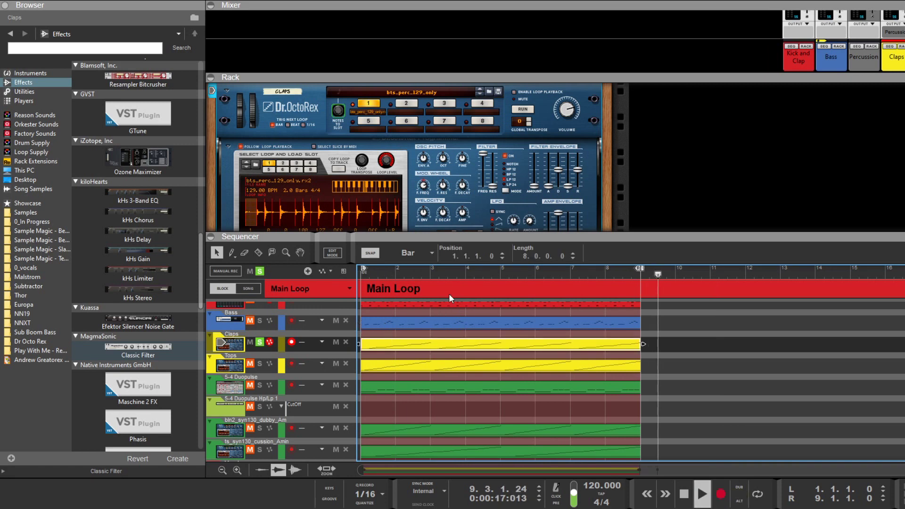
{"action": "key", "text": "Home"}
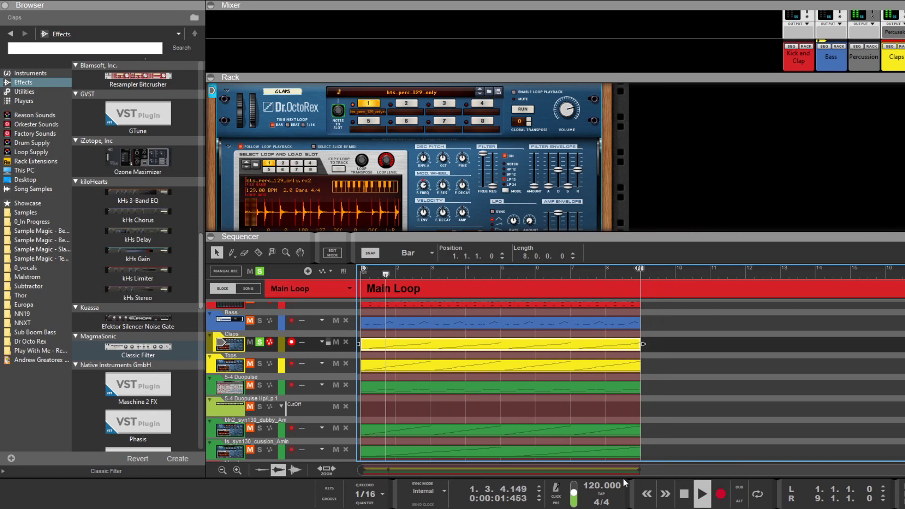
{"action": "key", "text": "space"}
- Return to the song arrangement, play from bar 26 and turn off all track solos to hear the full mix
{"action": "left_click", "coordinate": [249, 287]}
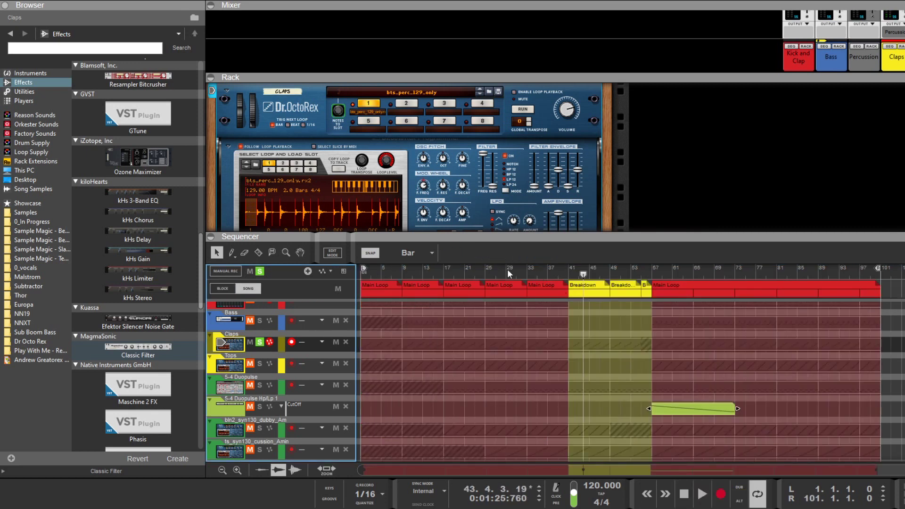
{"action": "left_click", "coordinate": [491, 270]}
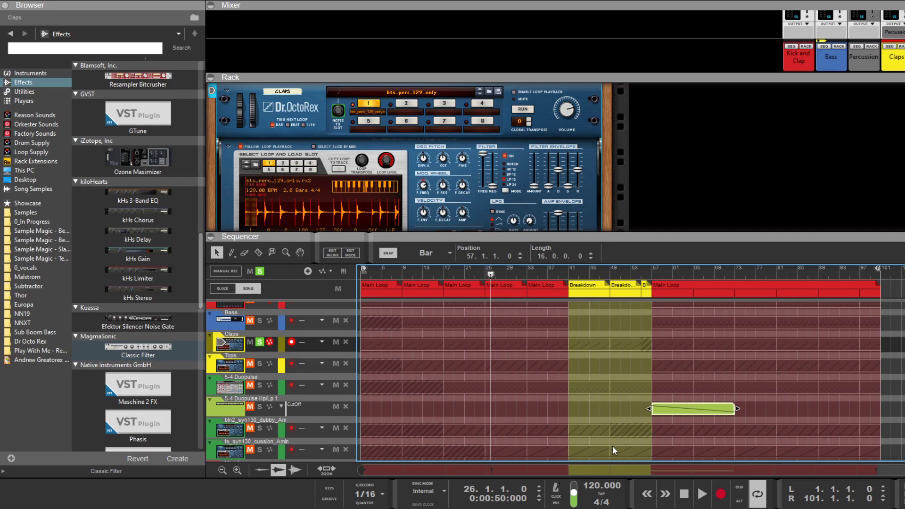
{"action": "left_click", "coordinate": [701, 495]}
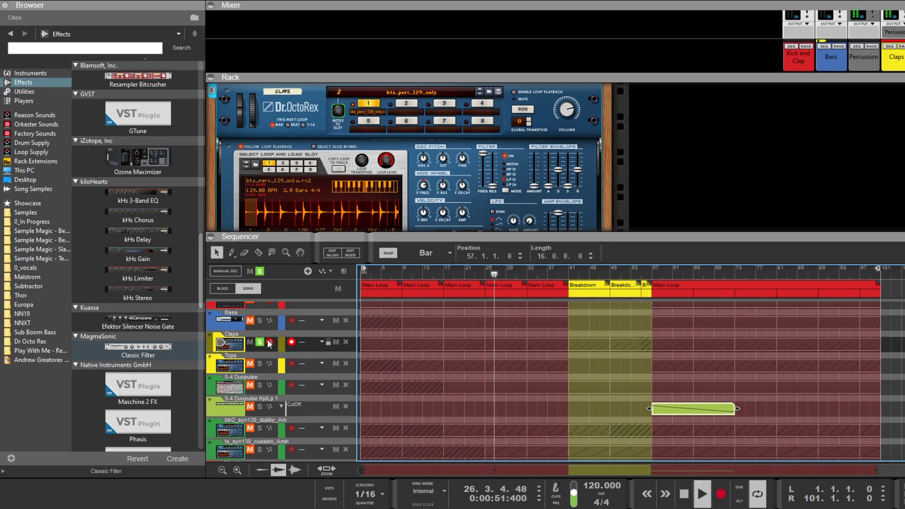
{"action": "left_click", "coordinate": [259, 272]}
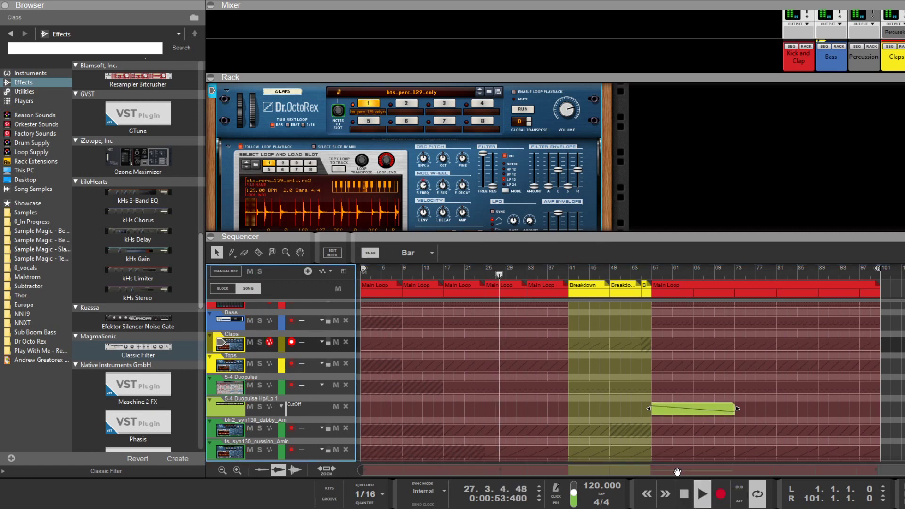
{"action": "left_click", "coordinate": [684, 496]}
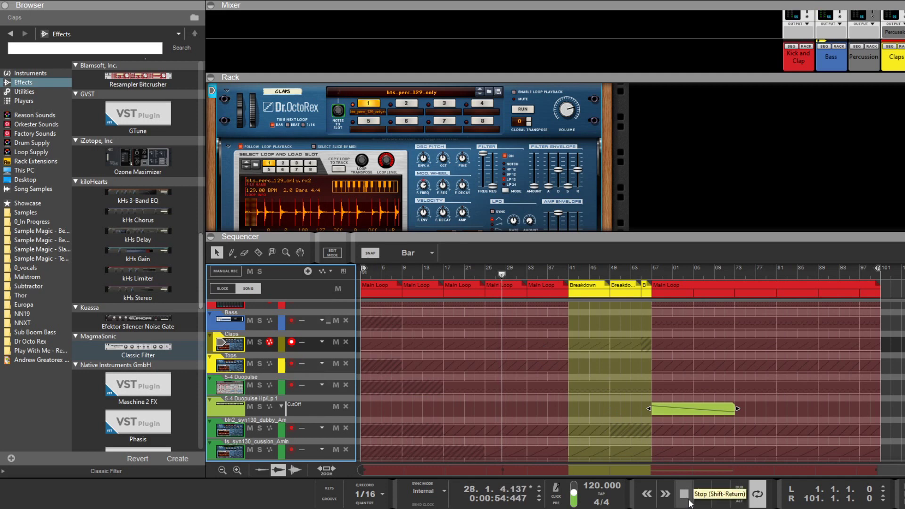